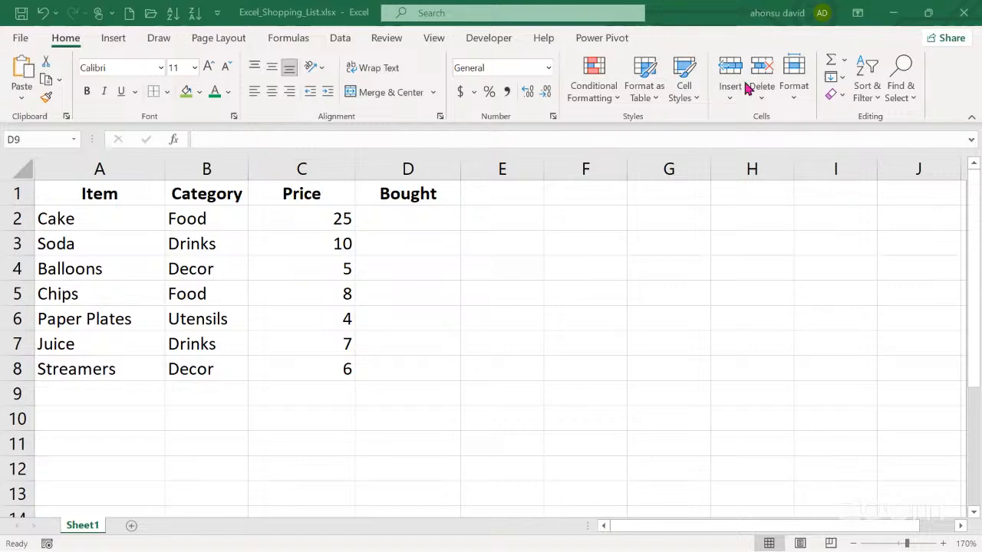
Step: Close the Snipping Tool window left open behind the workbook and return to the shopping list
left_click(893, 12)
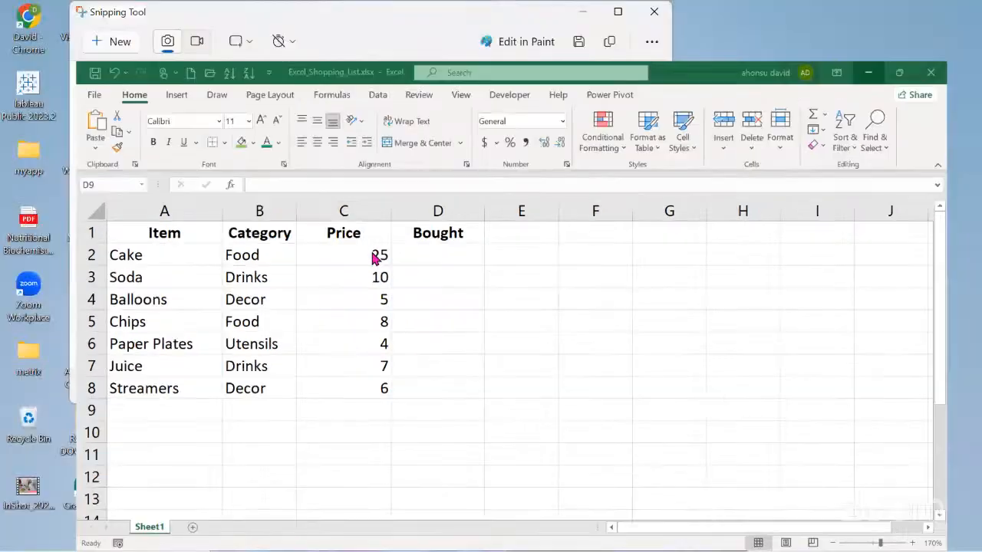
left_click(431, 155)
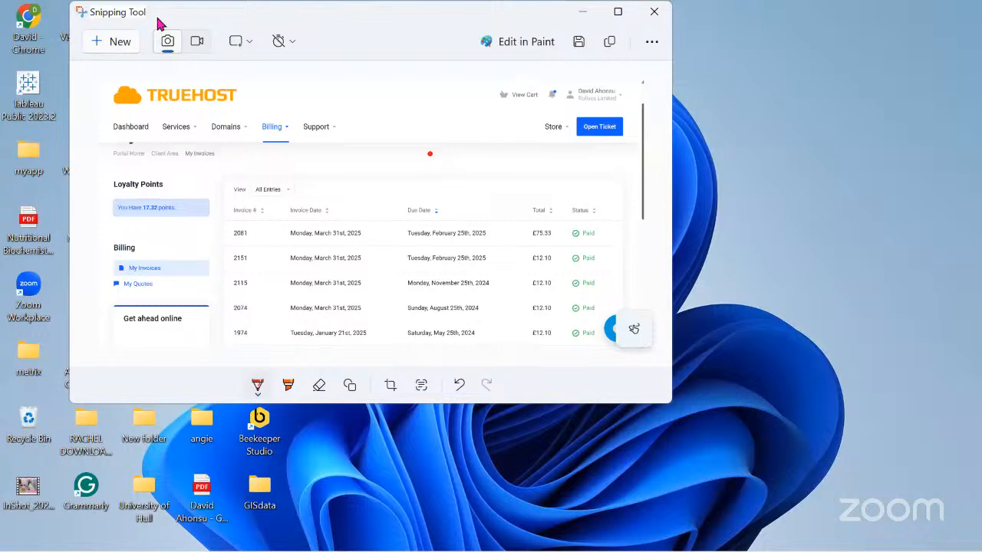
left_click_drag(172, 91, 201, 172)
left_click(708, 179)
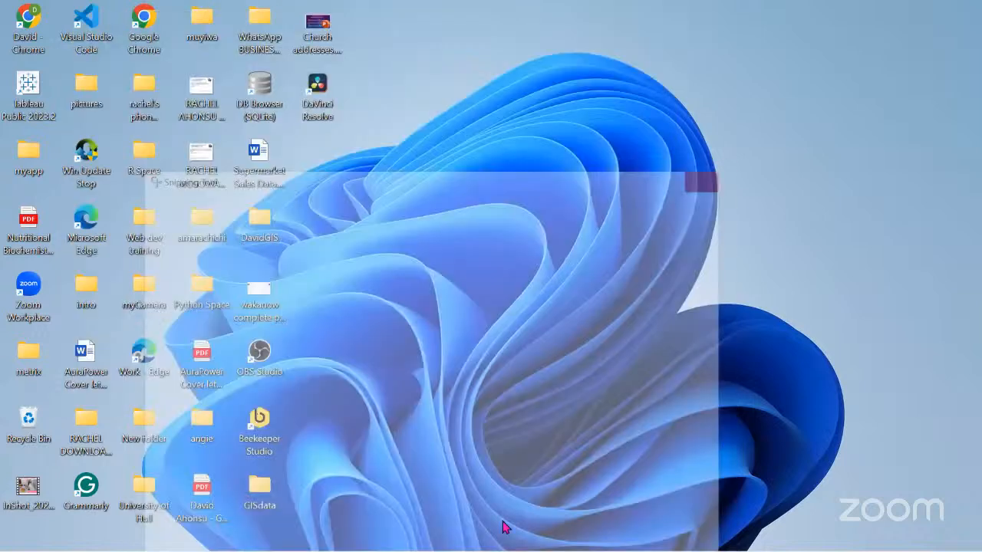
mouse_move(485, 546)
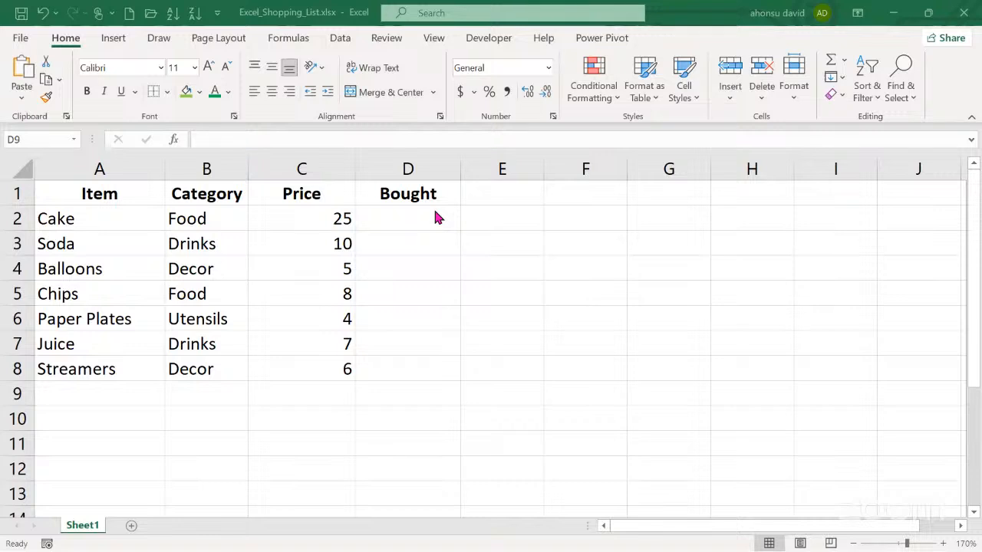
left_click(121, 195)
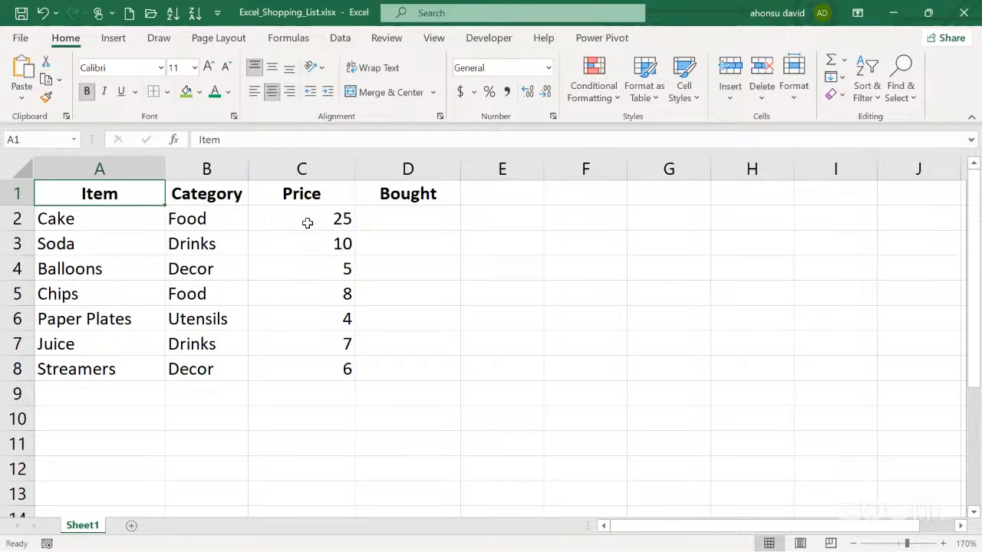
left_click(400, 213)
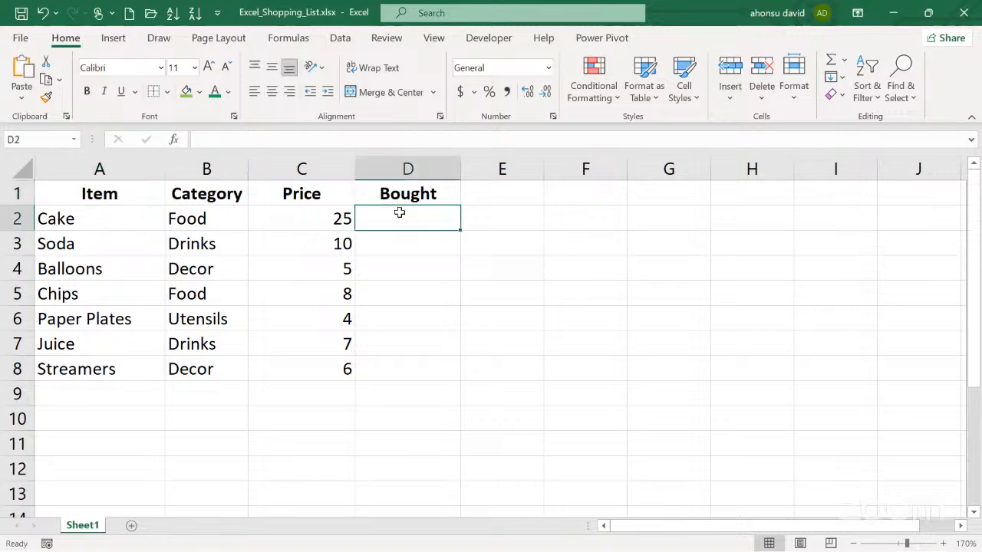
left_click(410, 197)
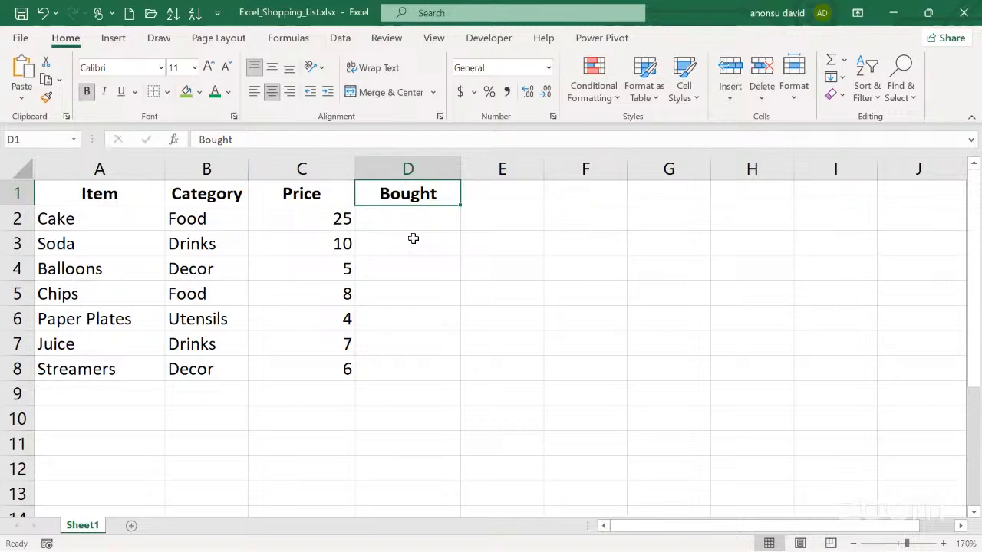
left_click(344, 398)
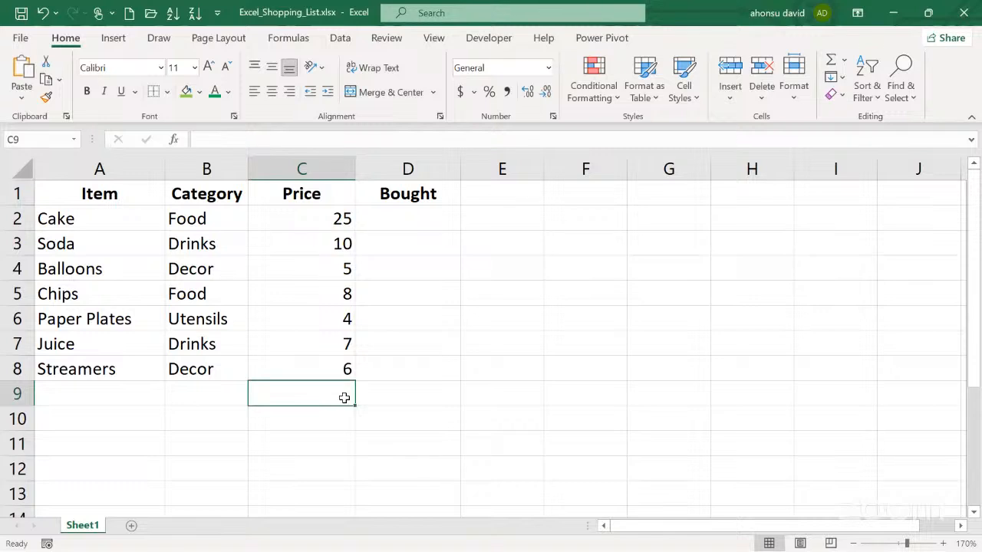
left_click(438, 219)
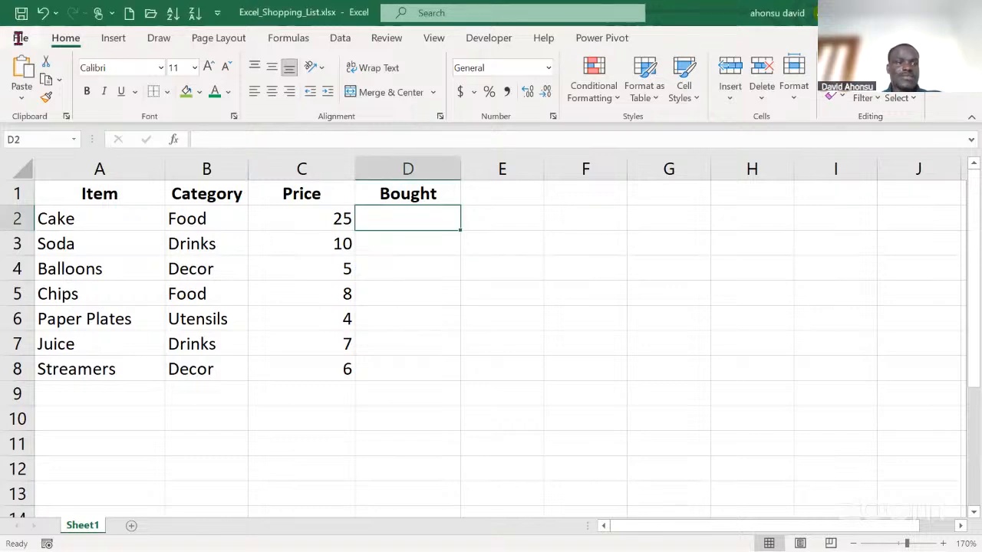
Step: Make sure the Developer tab is enabled in the ribbon customization options and apply the settings
left_click(17, 38)
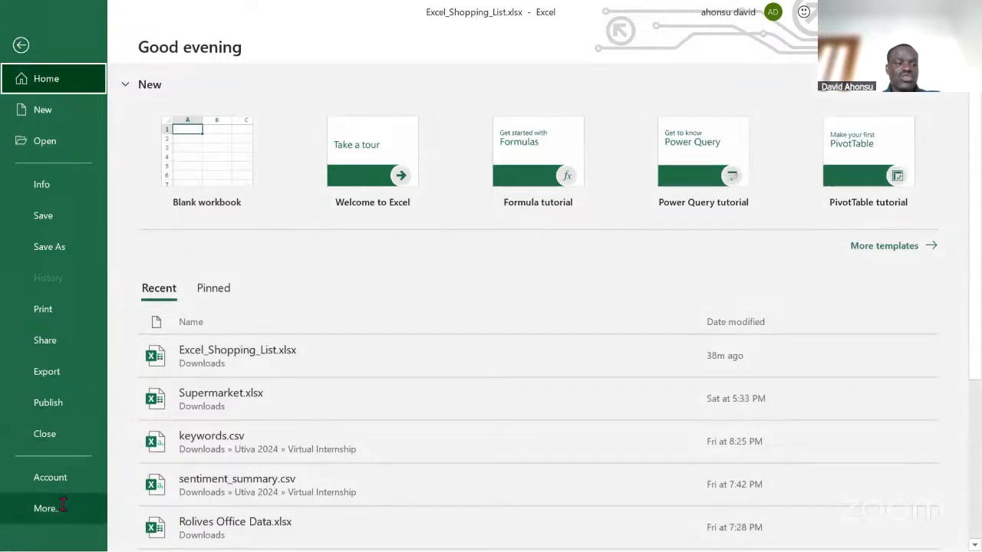
left_click(63, 506)
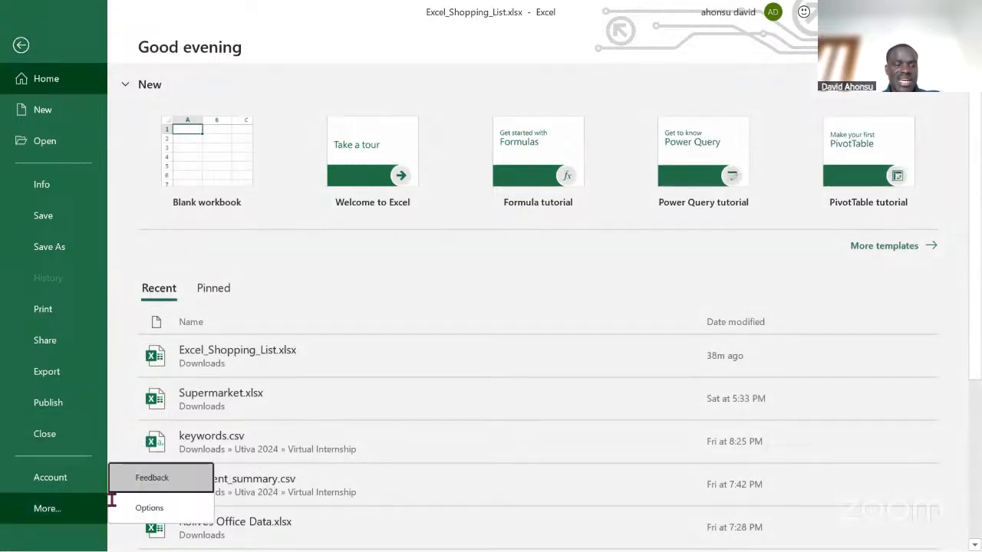
left_click(145, 507)
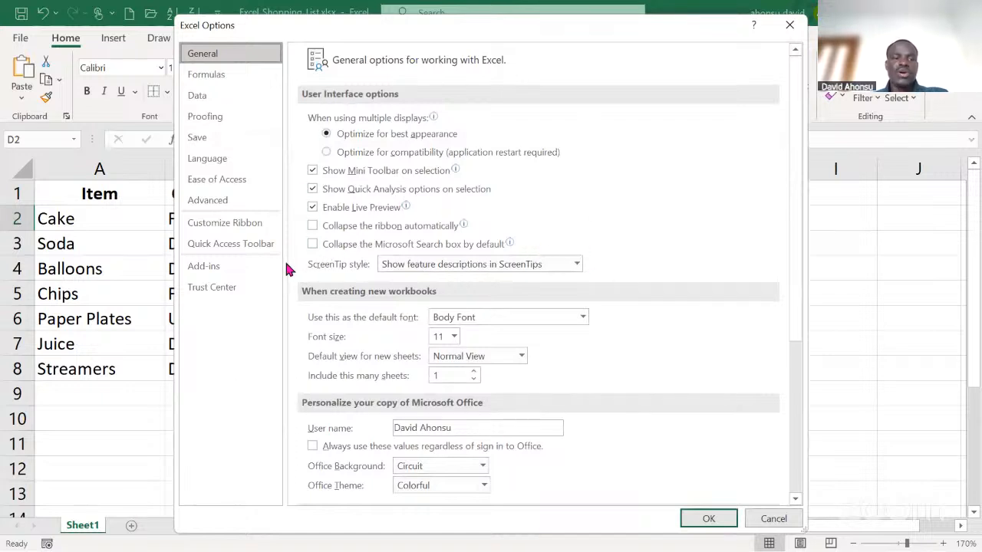
left_click(250, 227)
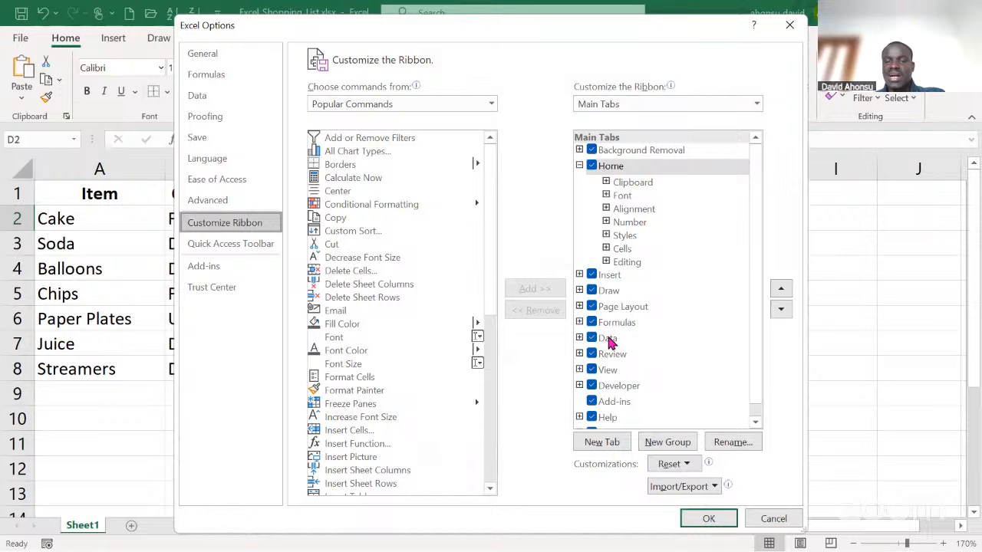
left_click(592, 390)
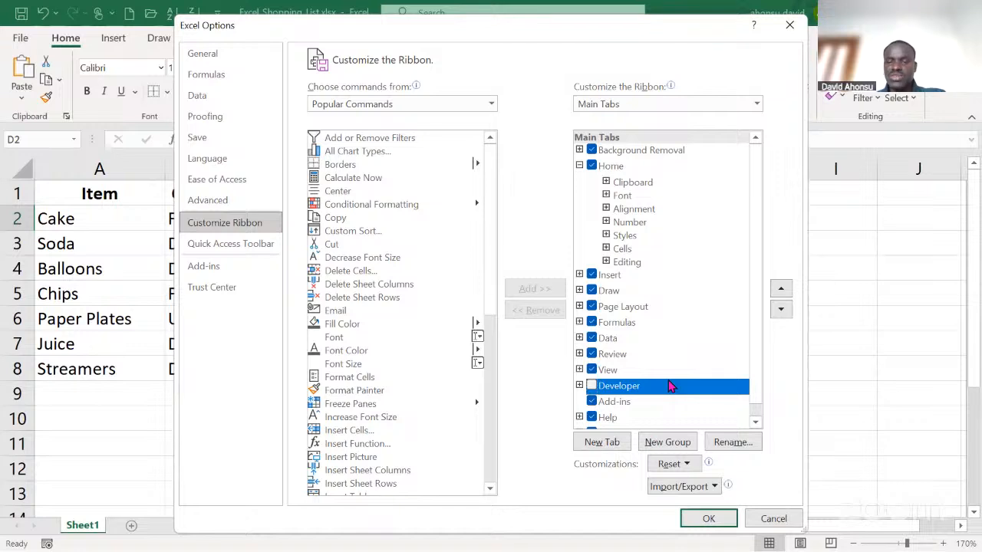
left_click(593, 387)
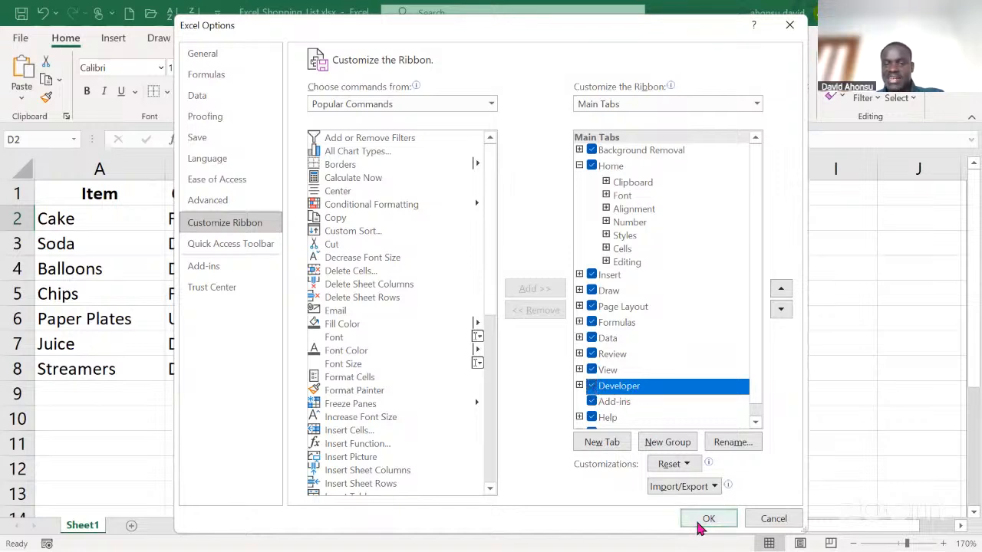
left_click(699, 526)
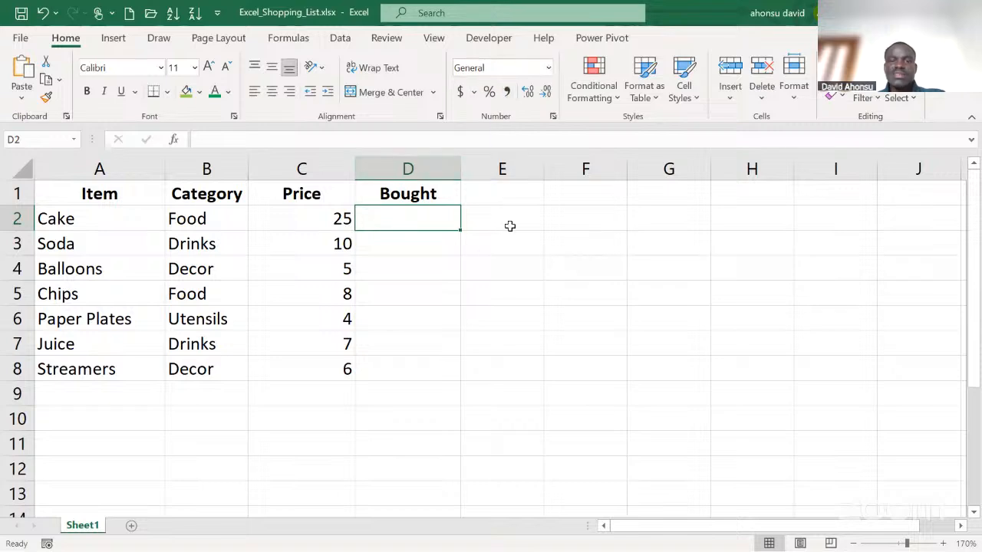
Step: Insert a form-control check box in the Bought column's cell D2 for the Cake row
left_click(510, 230)
left_click(404, 219)
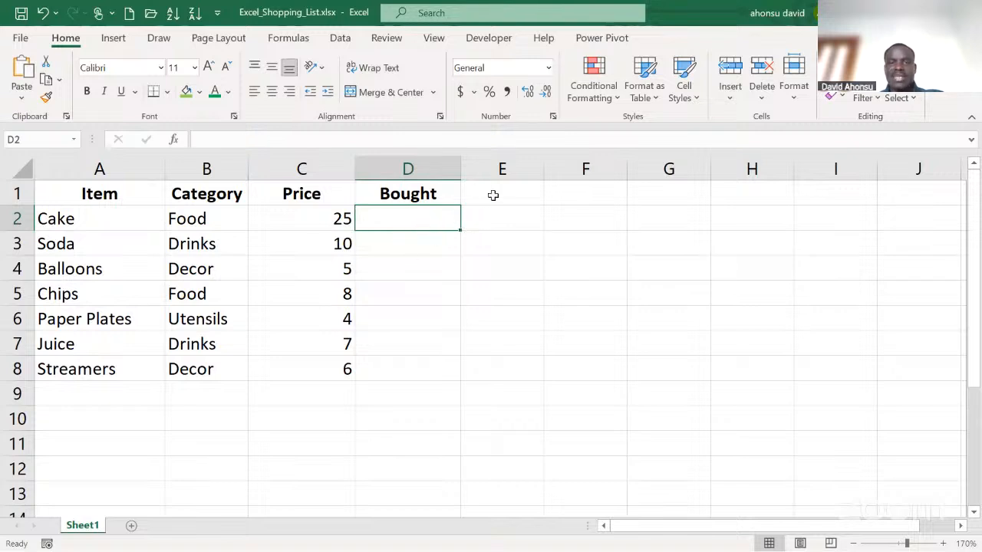
left_click(491, 40)
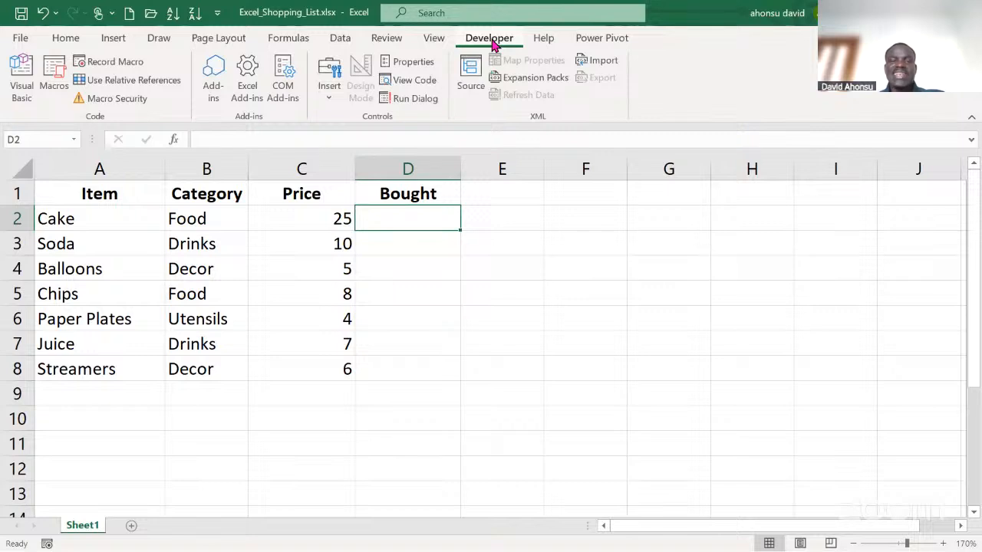
left_click(331, 98)
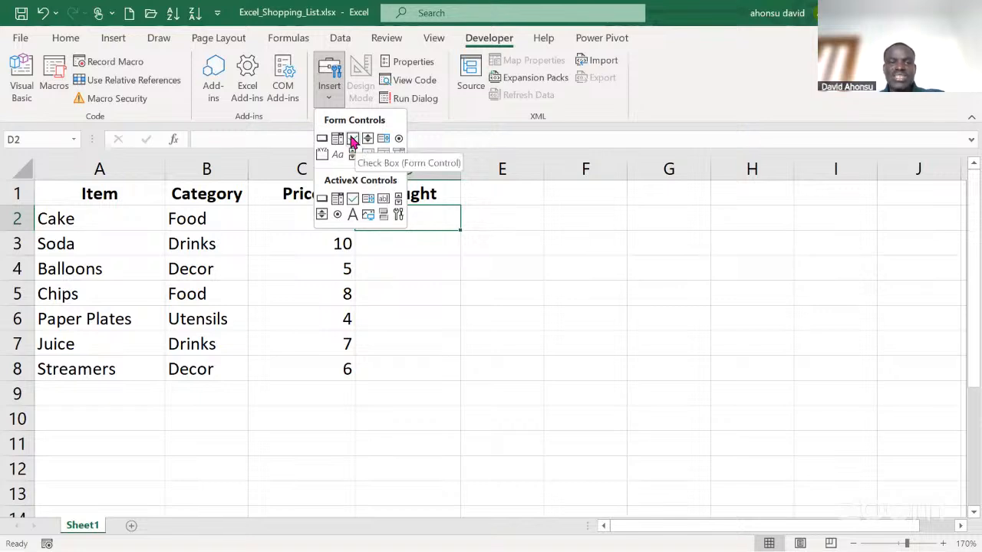
left_click(352, 139)
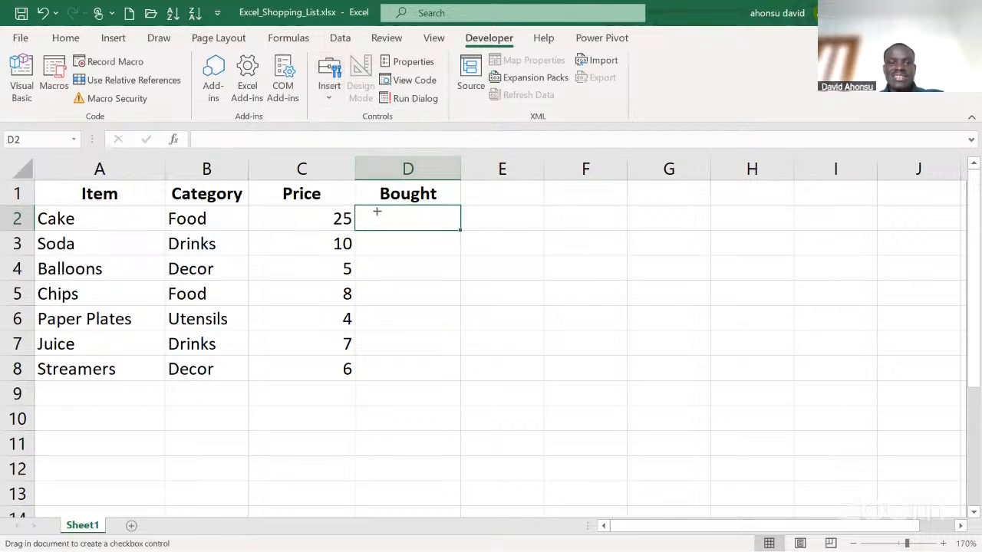
left_click_drag(368, 204, 441, 216)
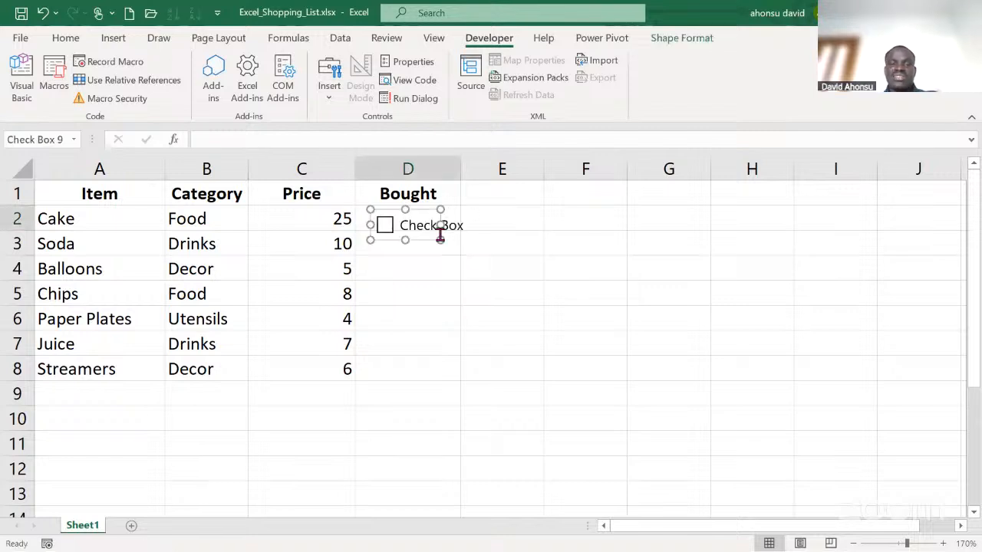
mouse_move(422, 214)
left_mouse_down()
mouse_move(418, 203)
mouse_move(433, 200)
left_mouse_up()
Step: Delete the label text of the check box in D2 so only the box remains
left_click(416, 218)
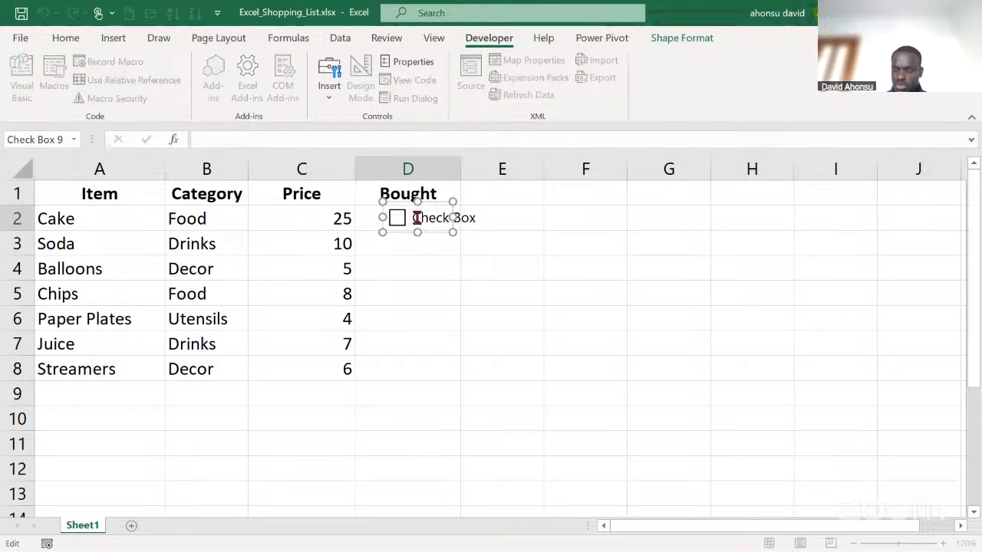
key("Delete")
key("Delete")
key("Delete")
key("Delete")
key("Delete")
key("Delete")
key("Delete")
key("Delete")
key("Delete")
key("Delete")
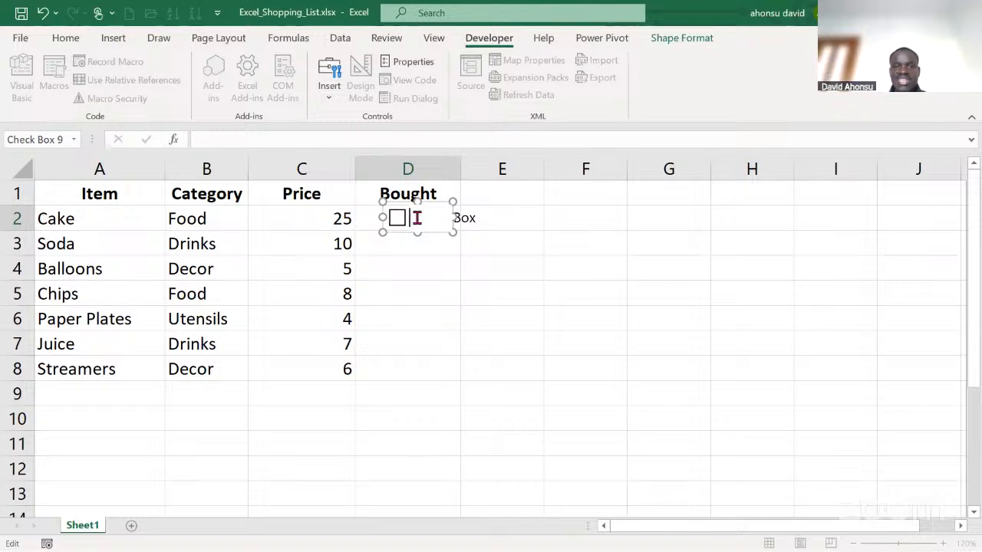
left_click(497, 221)
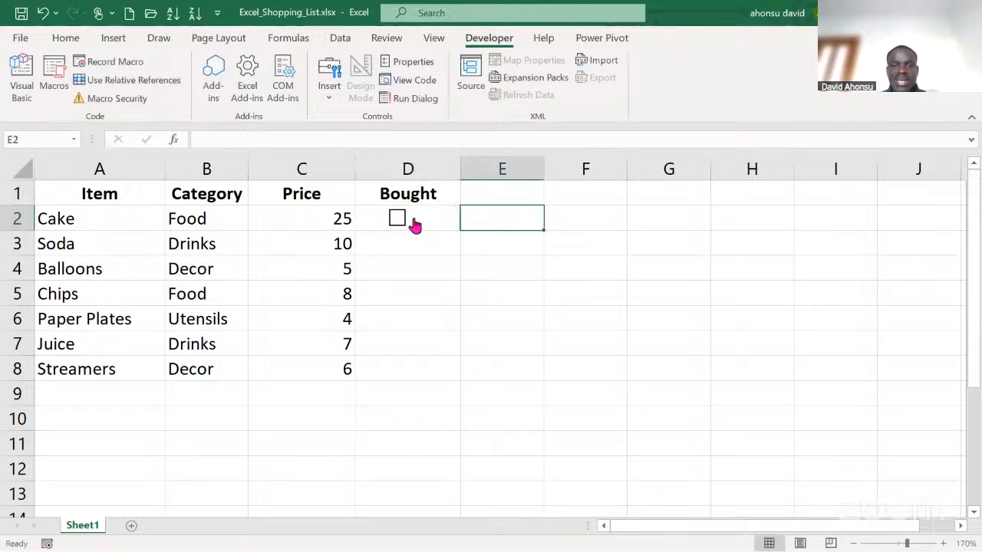
left_click(471, 265)
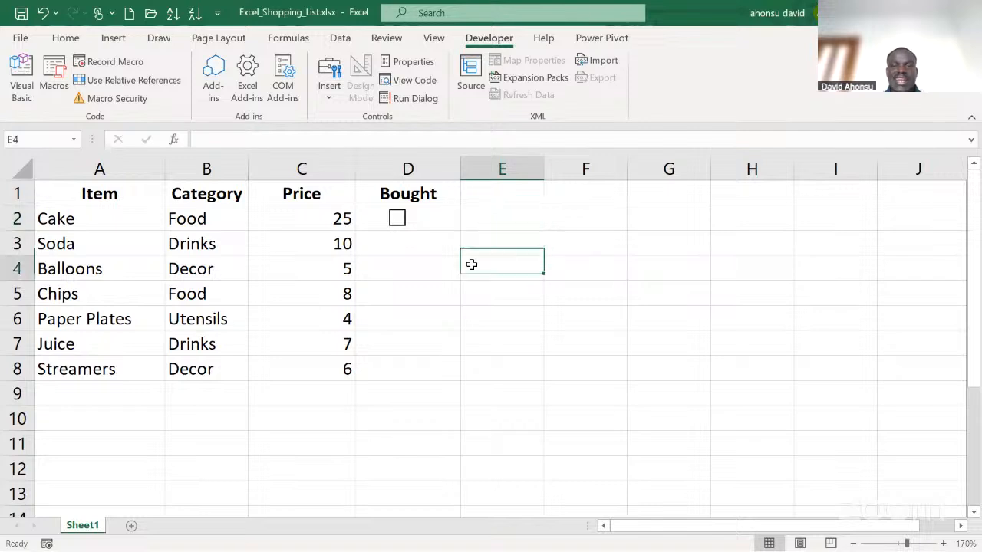
Step: Test the Cake check box by ticking and unticking it, and centre it under the Bought heading in D2
left_click(401, 225)
left_click(401, 224)
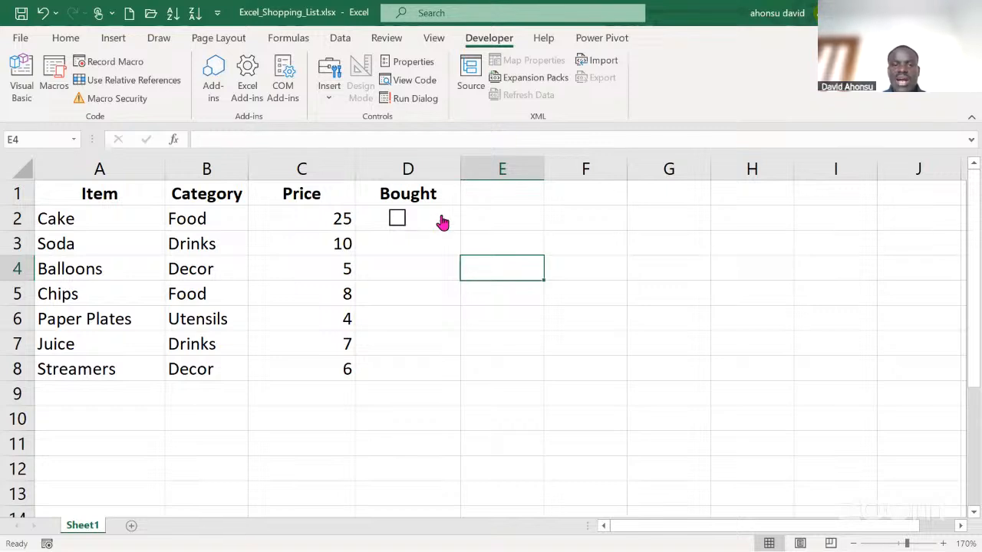
left_click(439, 217, "ctrl")
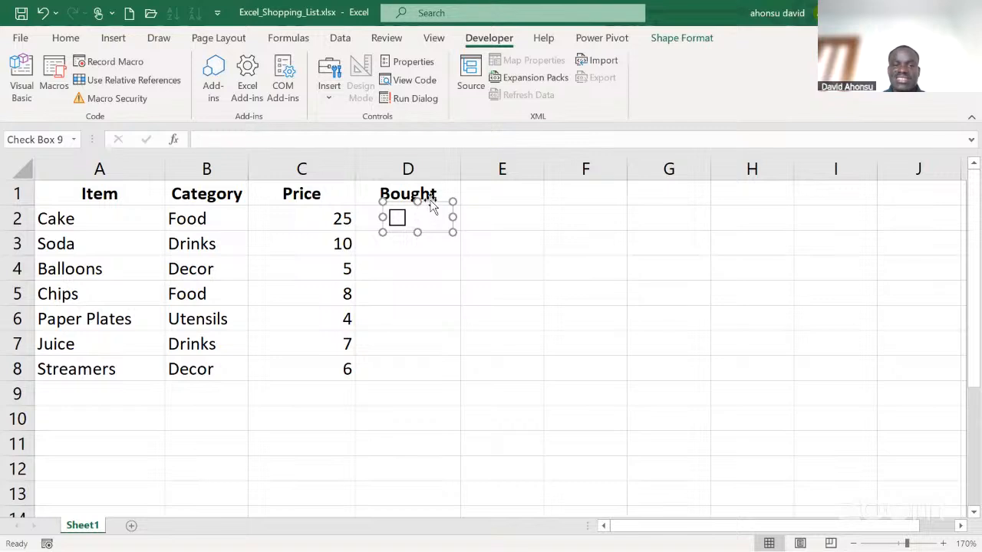
left_click_drag(431, 201, 438, 203)
left_click(502, 223)
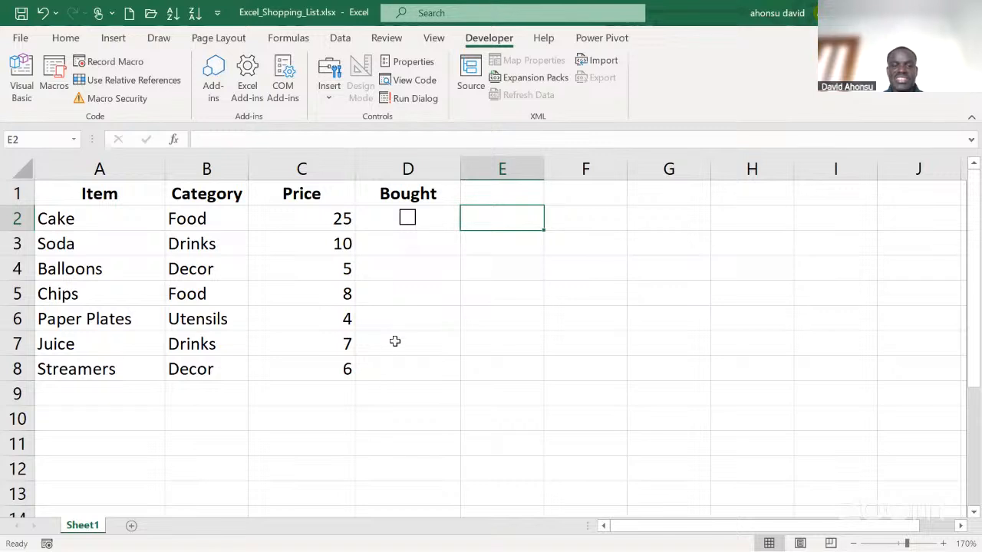
Step: Fill the check box from D2 down to D8 so every item has one
left_click(457, 213)
left_click(456, 216)
key("Left")
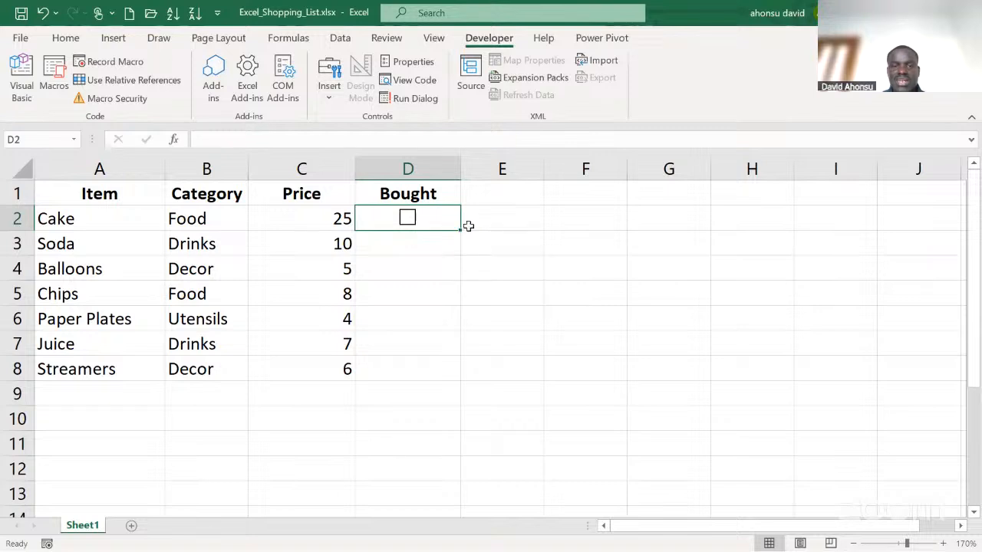
left_click_drag(463, 231, 468, 378)
left_click(511, 222)
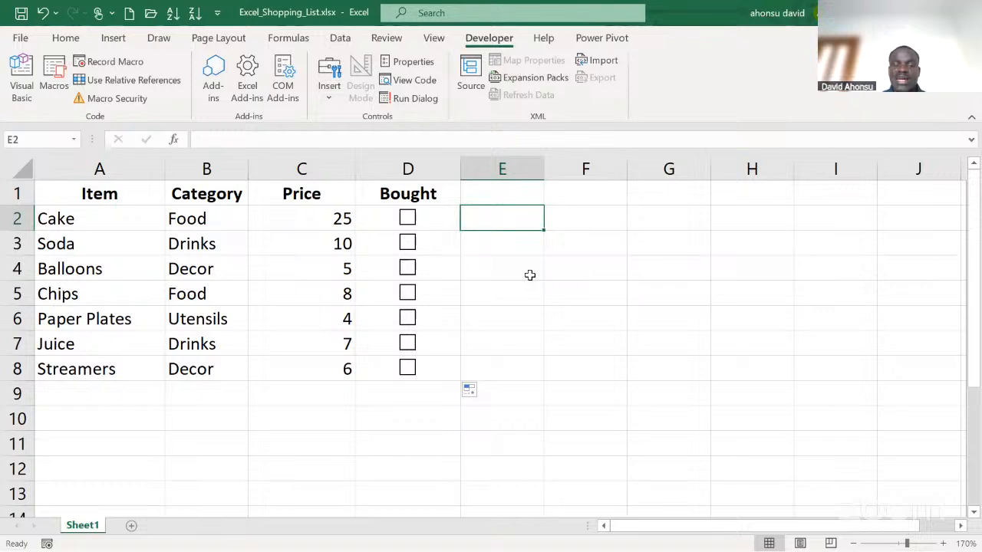
Step: Paste a copy of the Cake check box near cell F2 and delete that copy
left_click(447, 225, "ctrl")
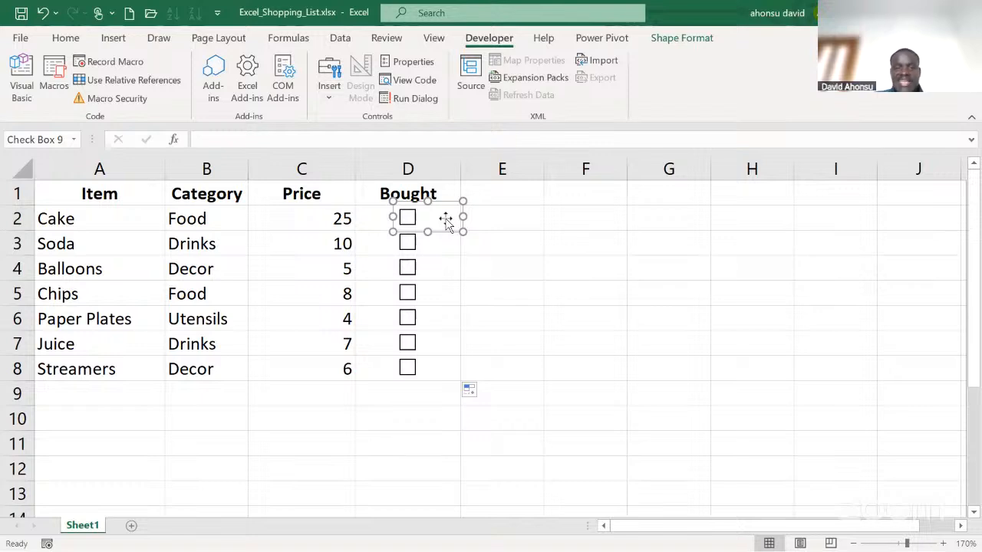
left_click(566, 222)
key("ctrl+v")
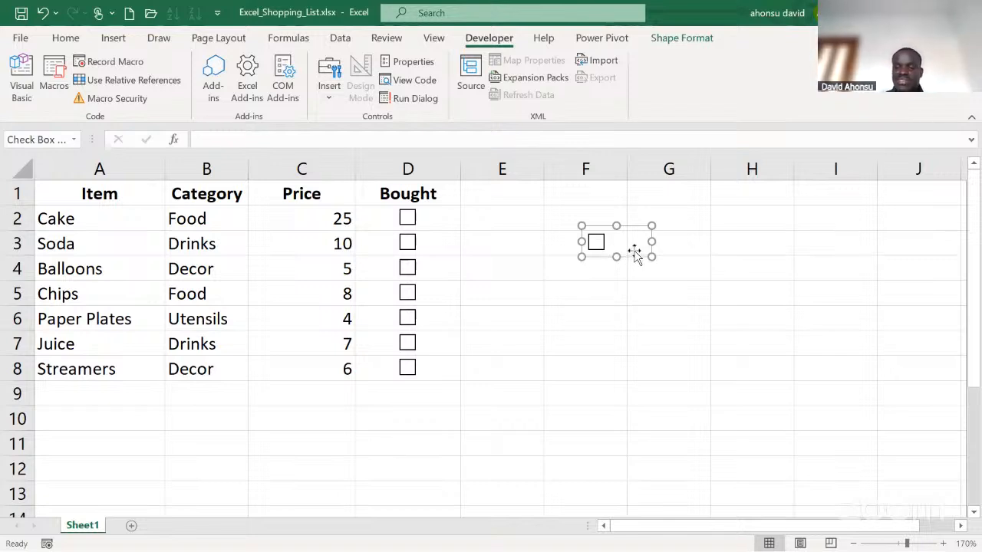
key("Delete")
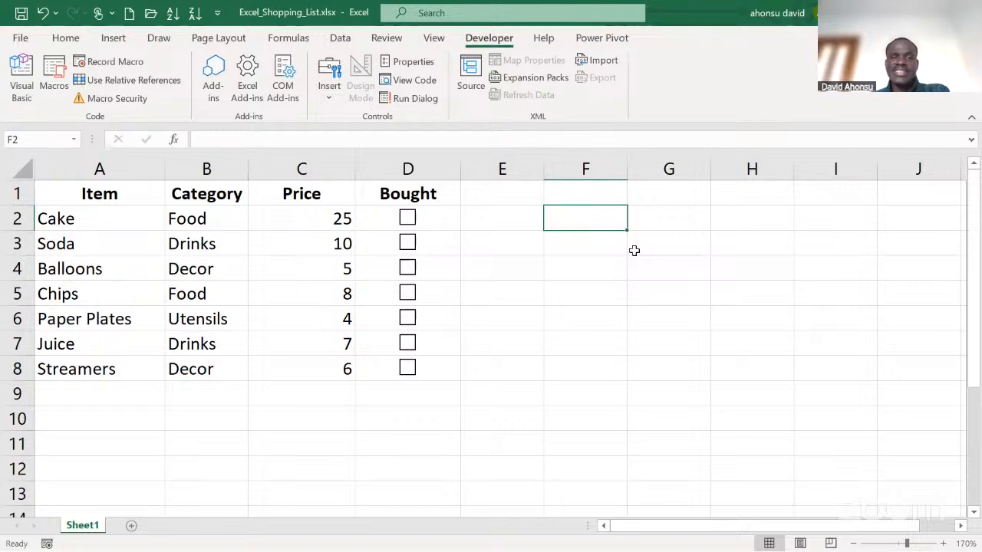
Step: Tick the Bought check boxes for Cake, Soda, Balloons, Chips and Paper Plates
left_click(410, 225)
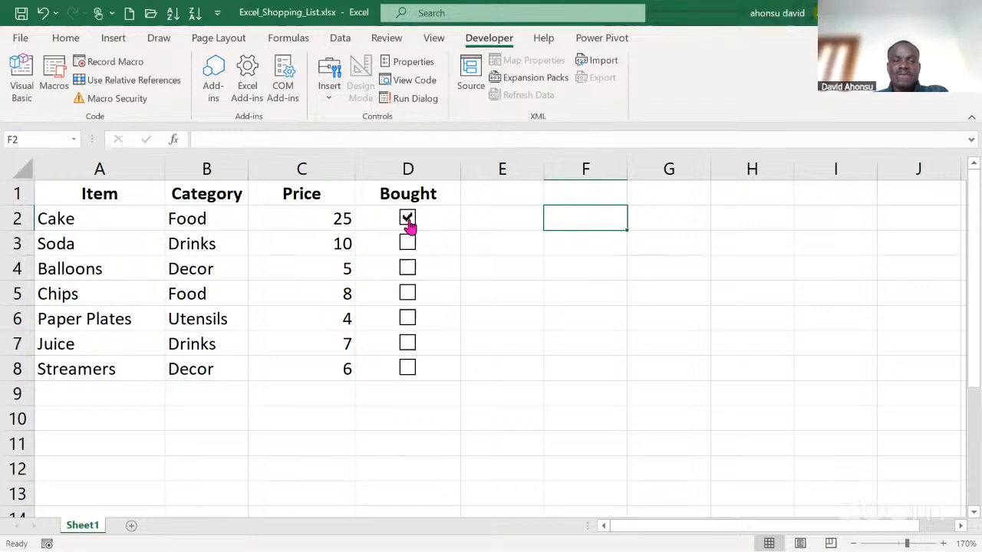
left_click(407, 244)
left_click(407, 274)
left_click(407, 289)
left_click(408, 318)
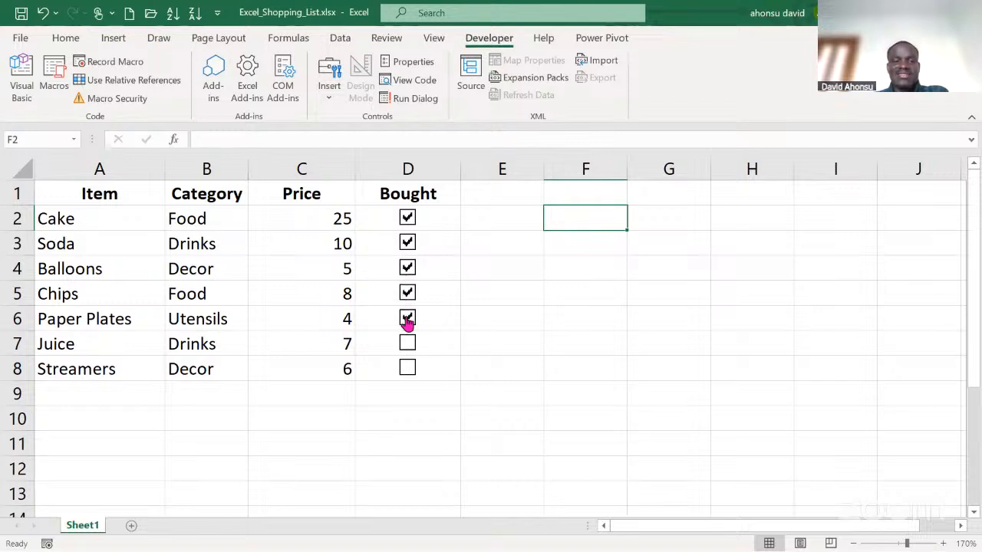
Step: Untick the Bought check boxes for Cake, Soda, Balloons, Chips and Paper Plates
left_click(406, 217)
left_click(405, 244)
left_click(407, 270)
left_click(408, 292)
left_click(407, 318)
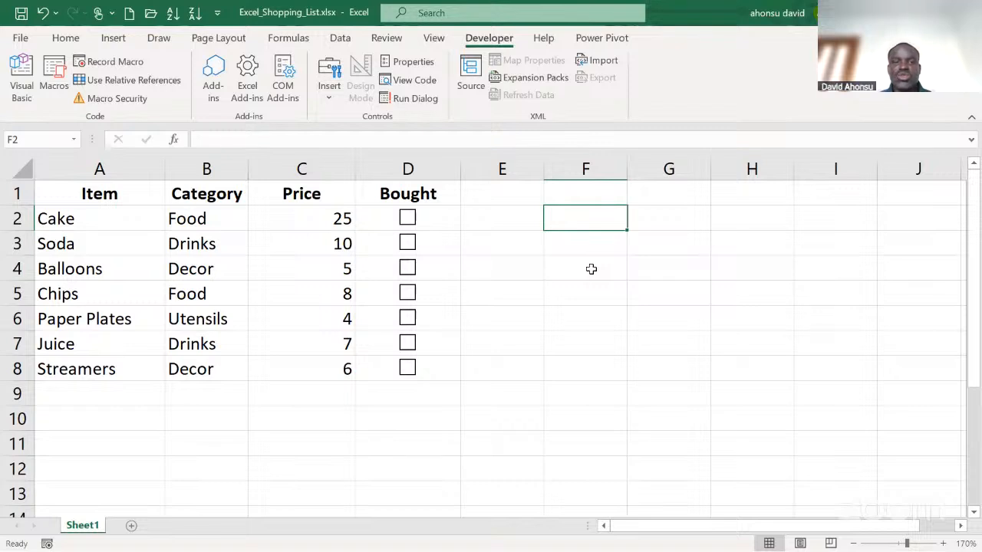
Step: Tick the Cake check box, select the empty cell E2 beside it, and untick the box again
left_click(407, 220)
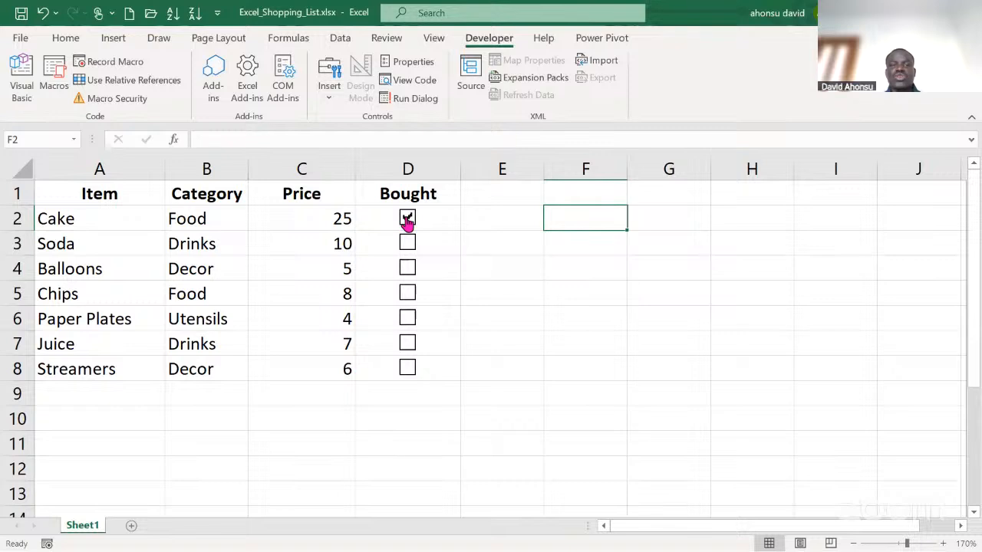
left_click(496, 221)
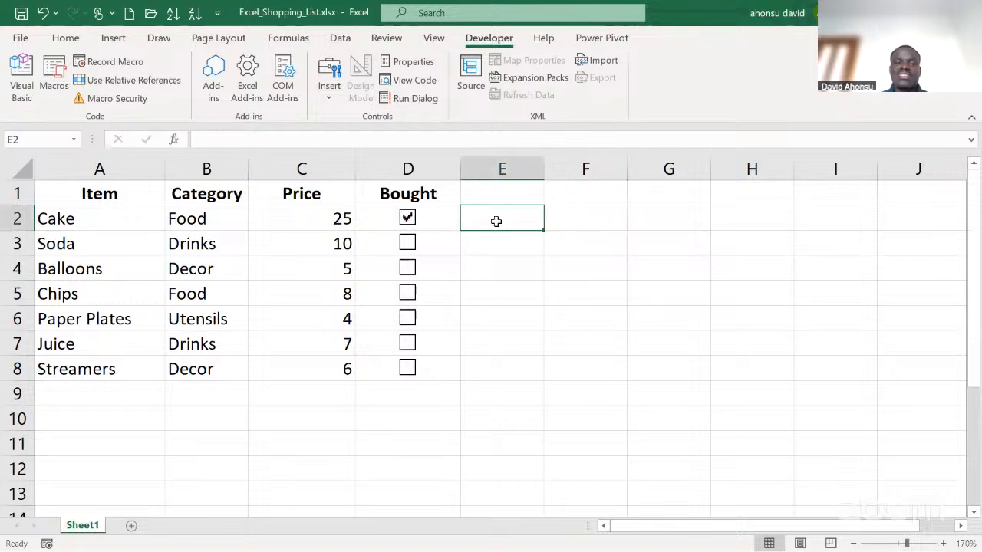
left_click(407, 219)
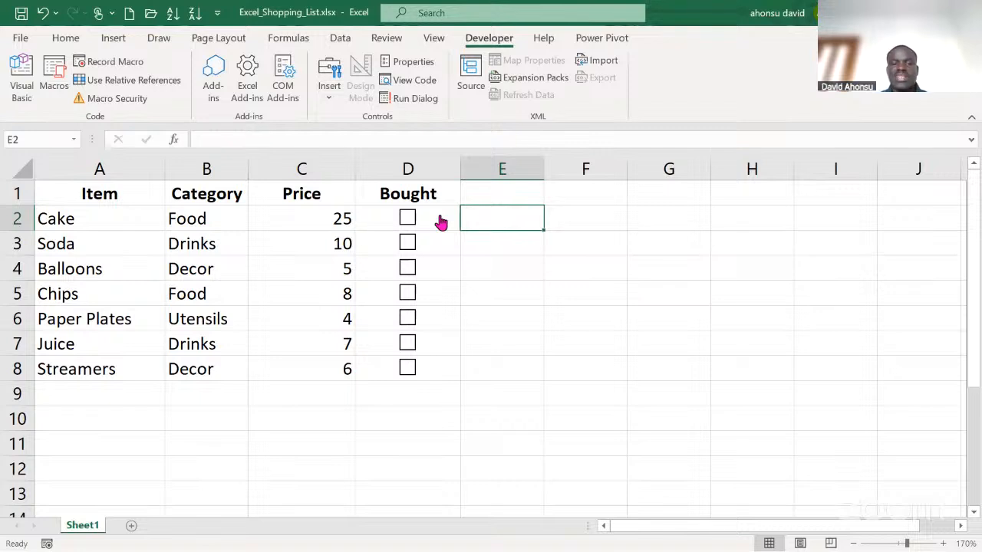
Step: Open the Cake check box's control settings, try the Checked and Mixed values, and set the value to Unchecked
left_click(441, 220, "ctrl")
right_click(441, 221)
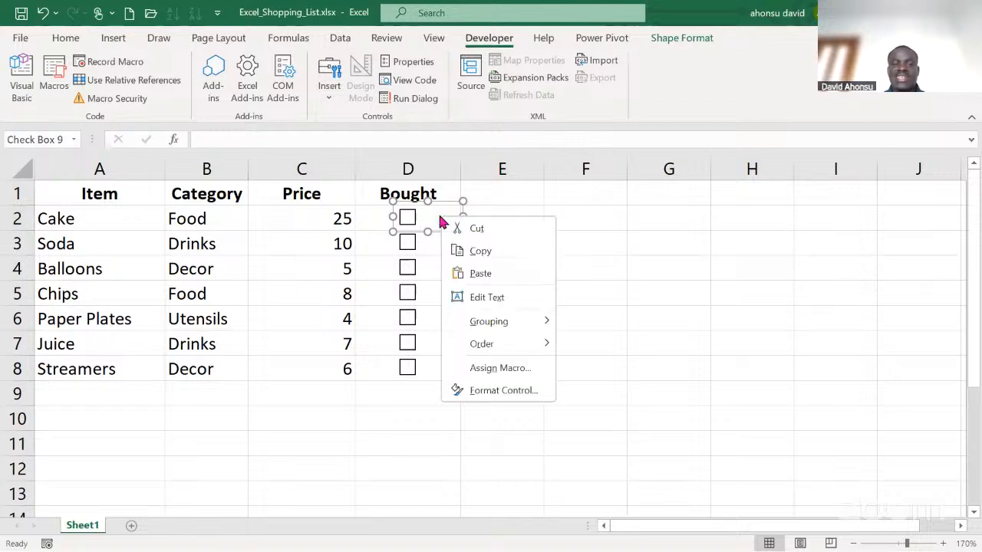
left_click(491, 393)
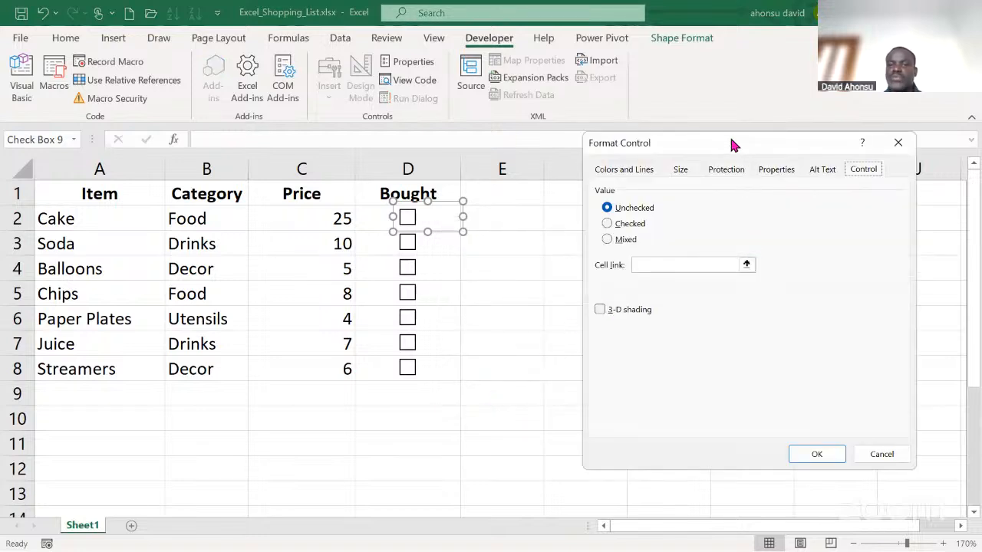
left_click_drag(732, 144, 652, 132)
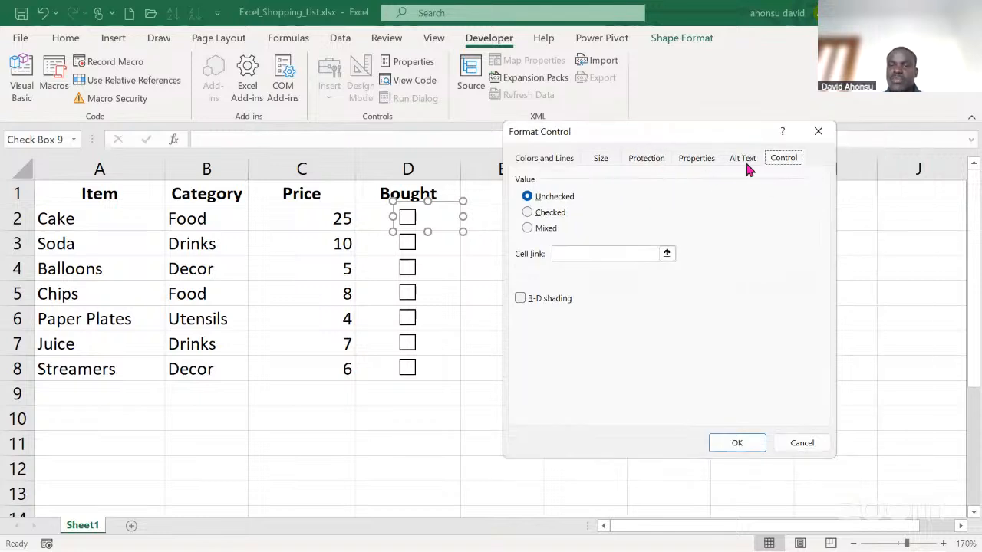
left_click(556, 217)
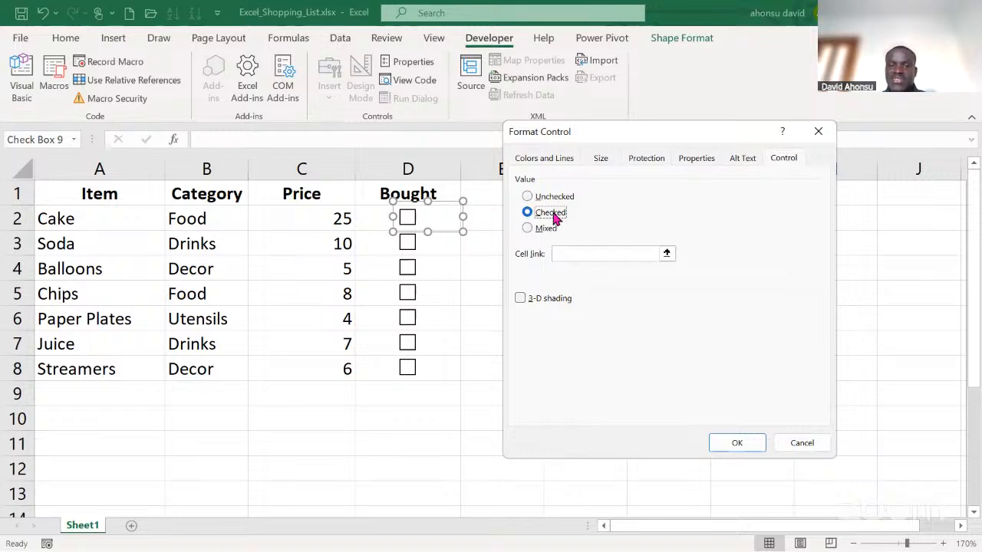
left_click(543, 228)
left_click(529, 198)
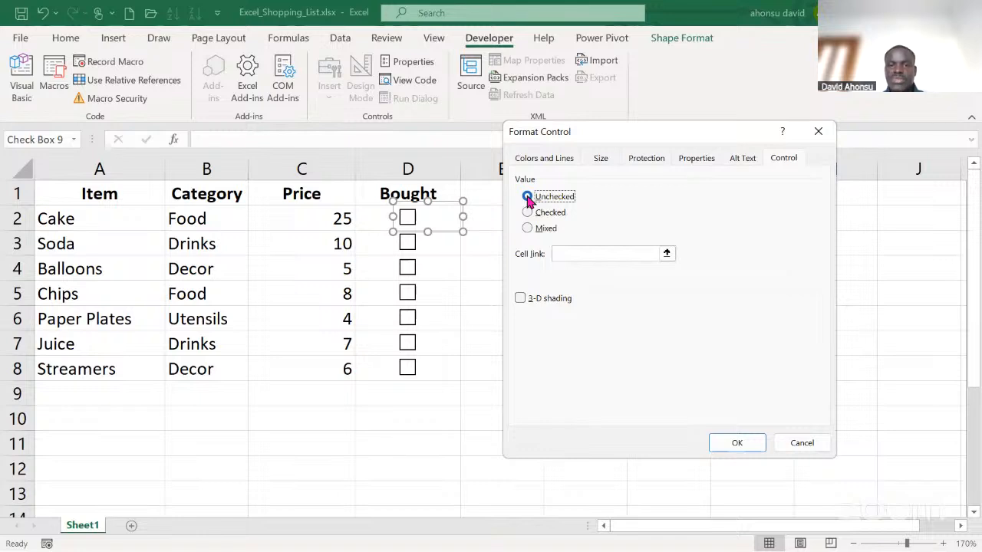
Step: Link the Cake check box to cell $E$2 and apply the setting
left_click(567, 254)
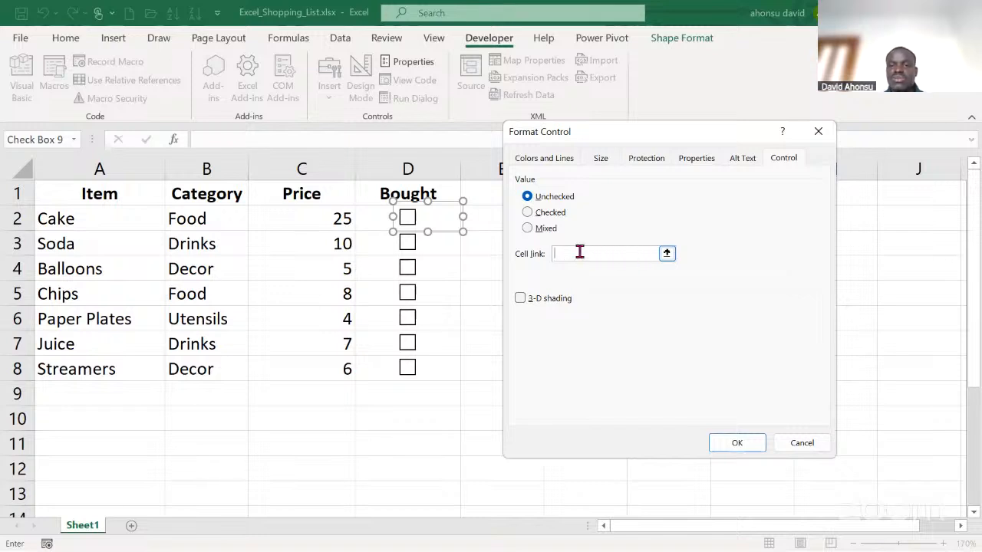
left_click(667, 253)
left_click(497, 218)
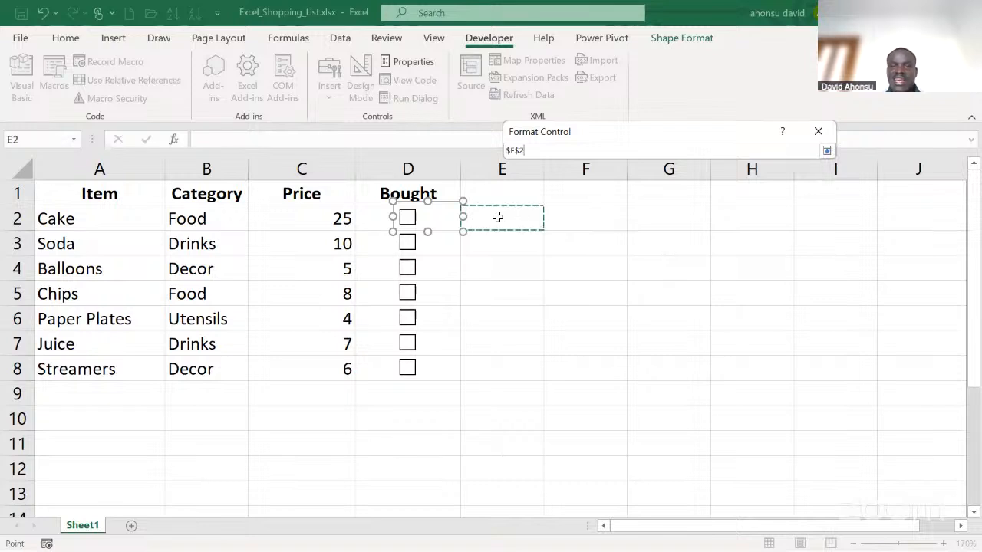
left_click(826, 151)
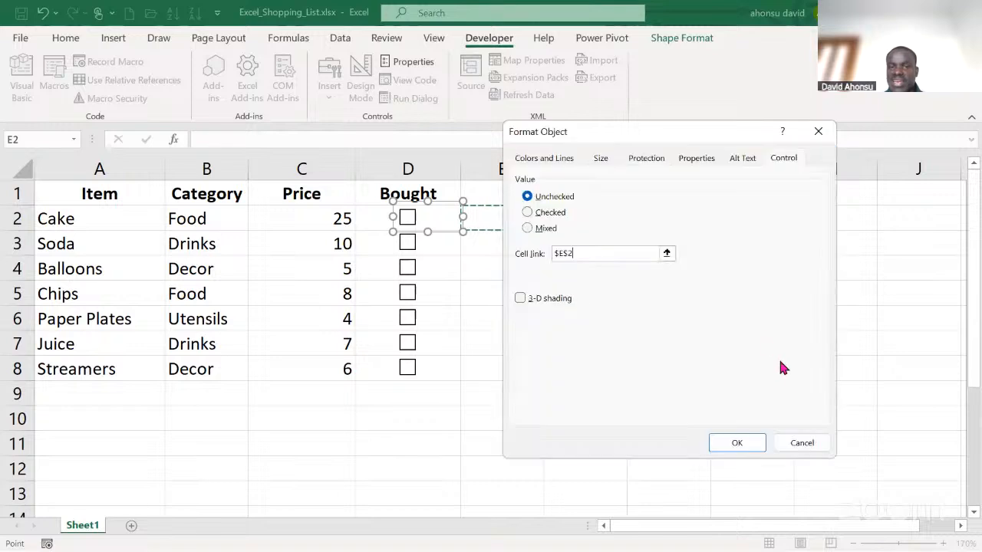
left_click(739, 442)
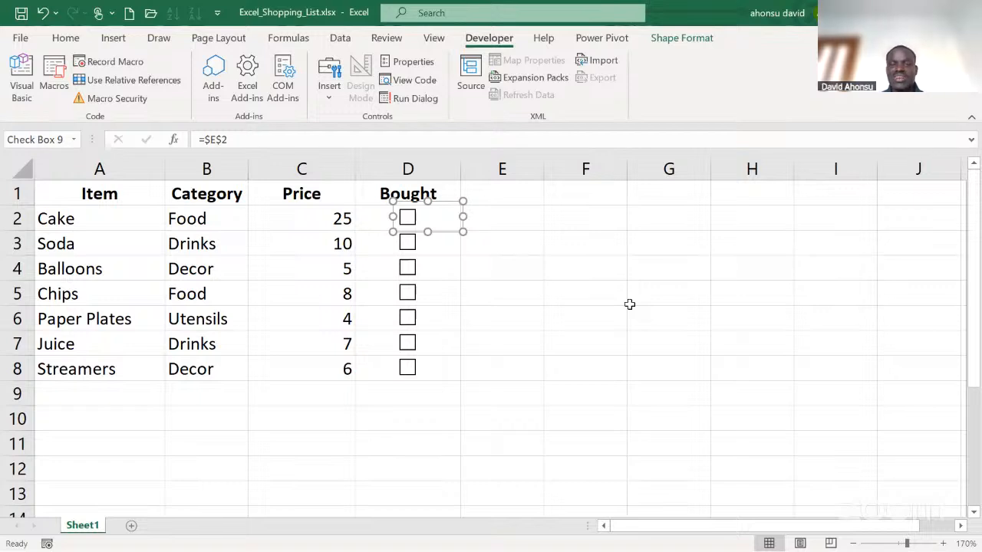
left_click(629, 304)
Step: Test the Cake check box's cell link by ticking, unticking and reticking it, and inspect the value in E2
left_click(407, 218)
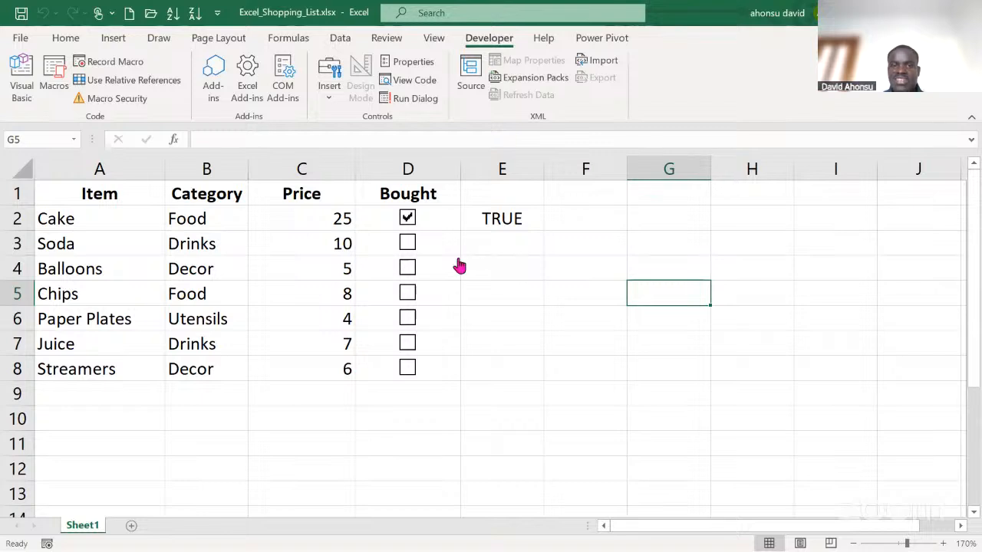
left_click(407, 219)
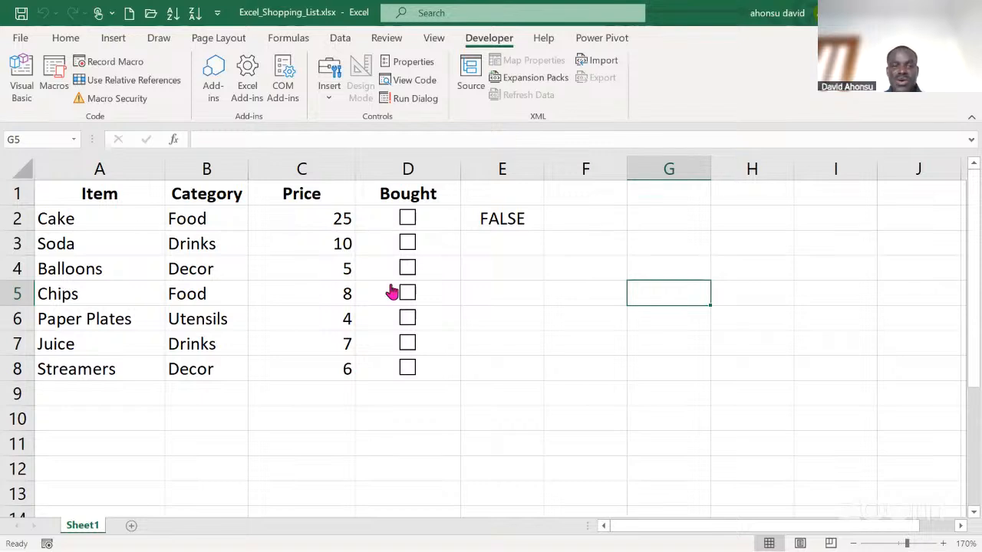
left_click(407, 219)
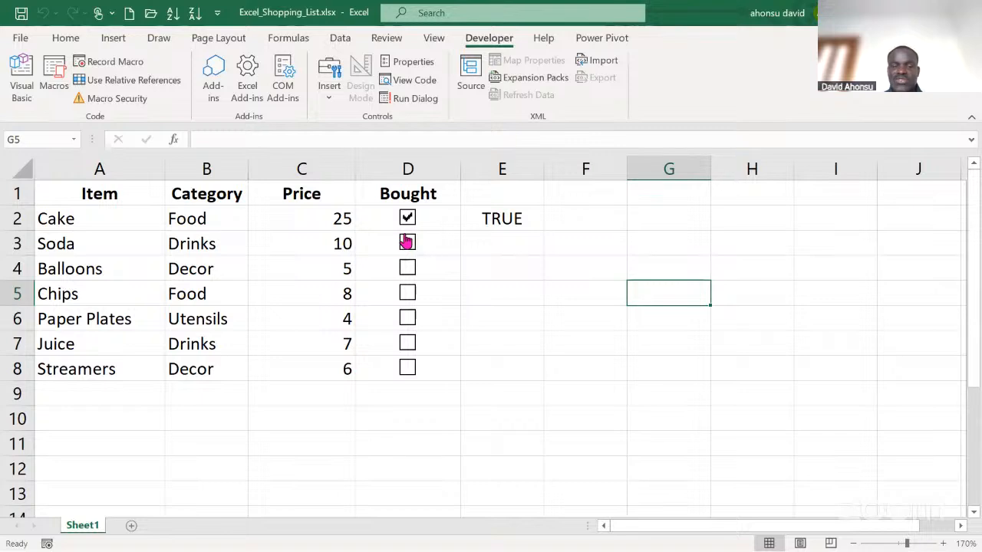
left_click(536, 218)
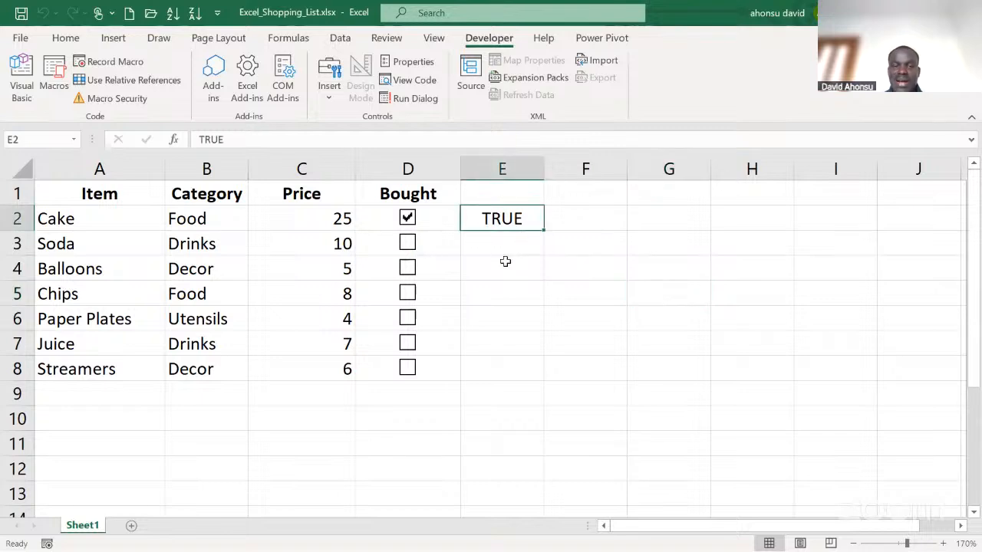
Step: Tick the Soda check box and link it to cell $E$3
left_click(408, 244)
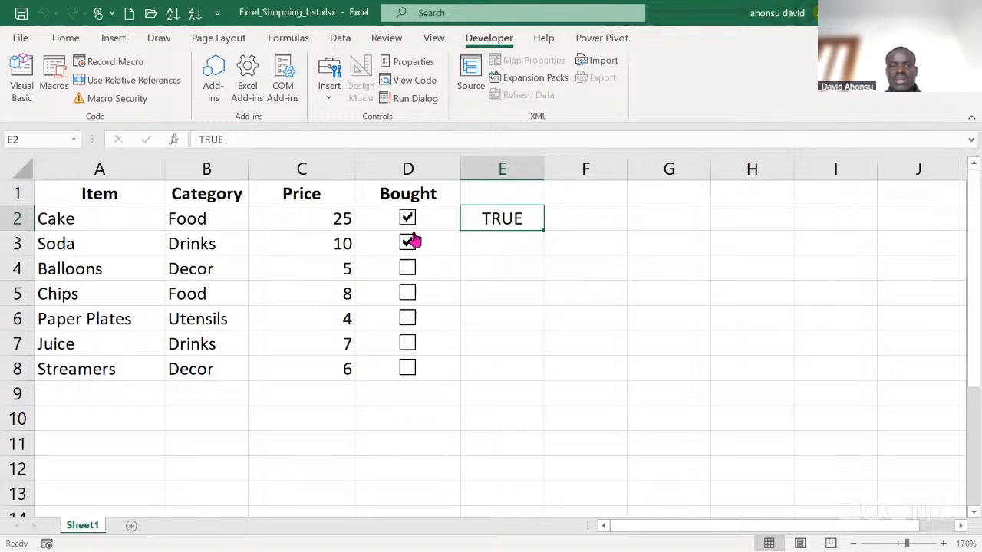
left_click(438, 242, "ctrl")
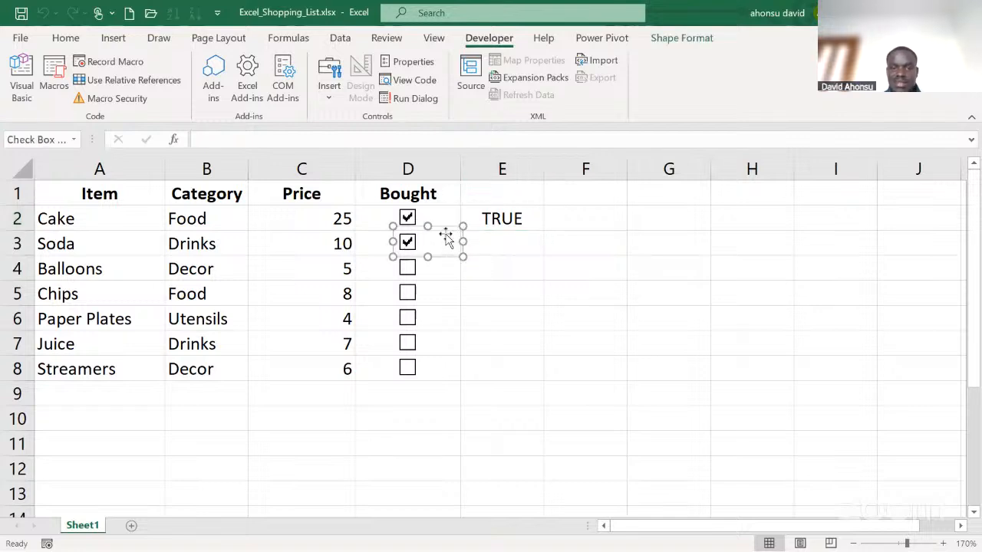
right_click(445, 240)
left_click(521, 408)
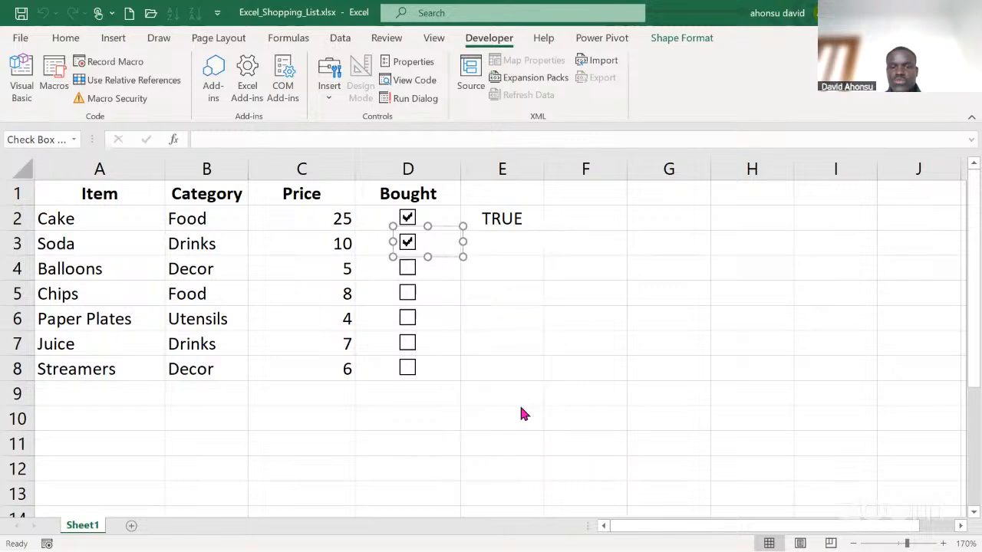
left_click(481, 240)
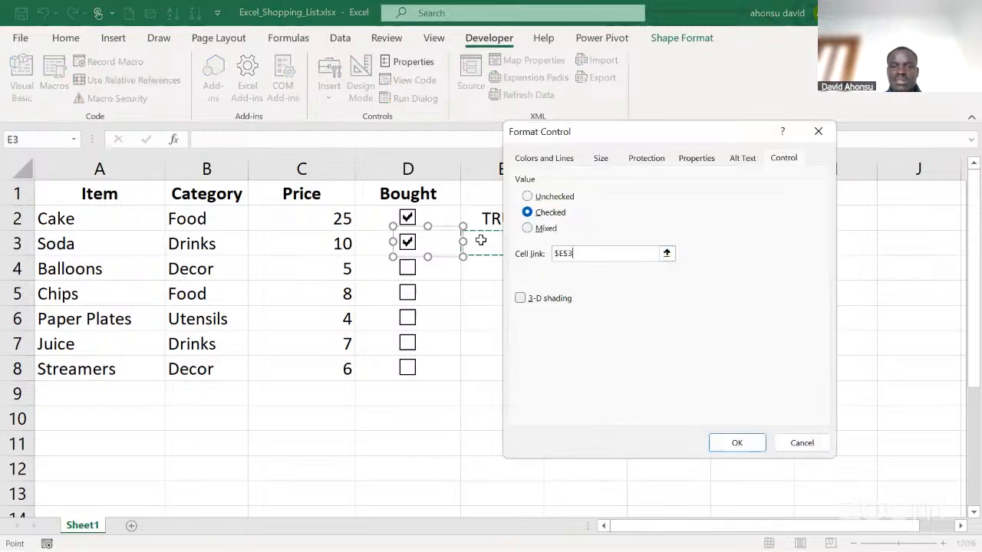
left_click(737, 445)
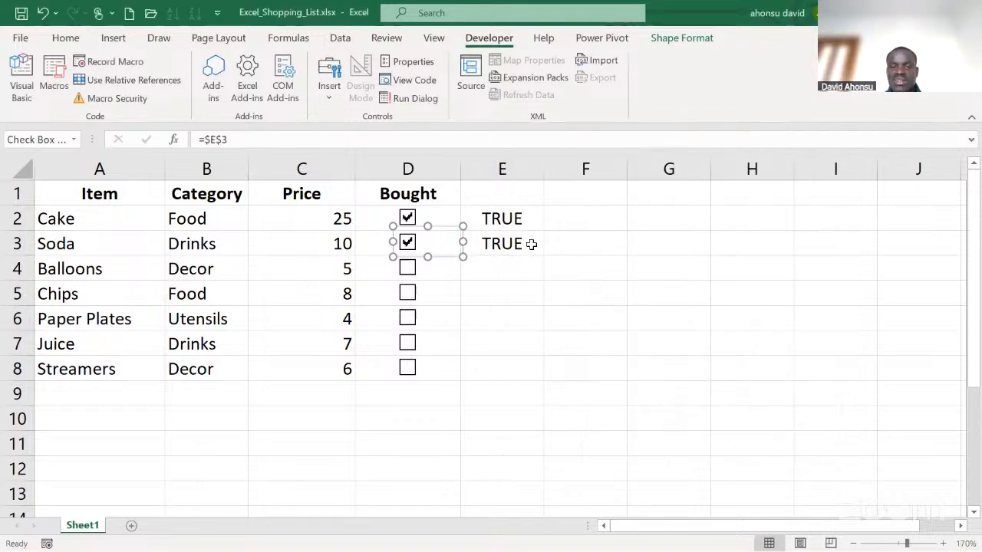
left_click(535, 299)
Step: Untick the Soda and Cake check boxes and tick the Balloons check box
left_click(408, 243)
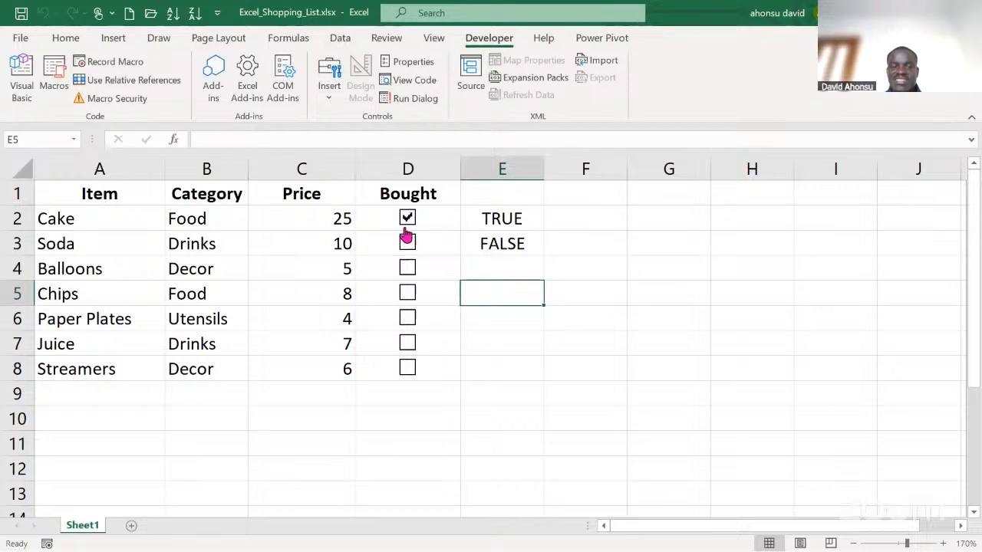
left_click(407, 219)
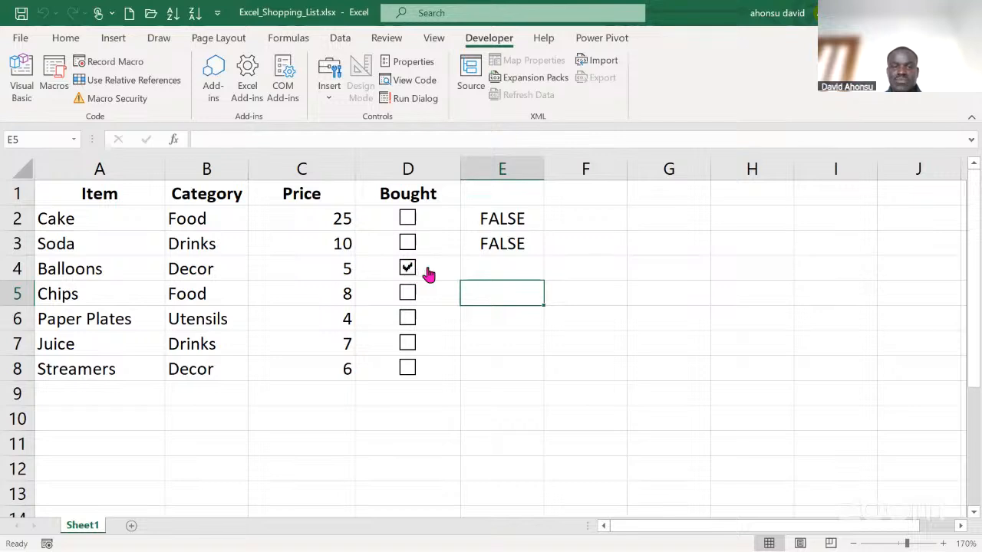
Step: Link the Balloons check box to cell $E$4
right_click(428, 275)
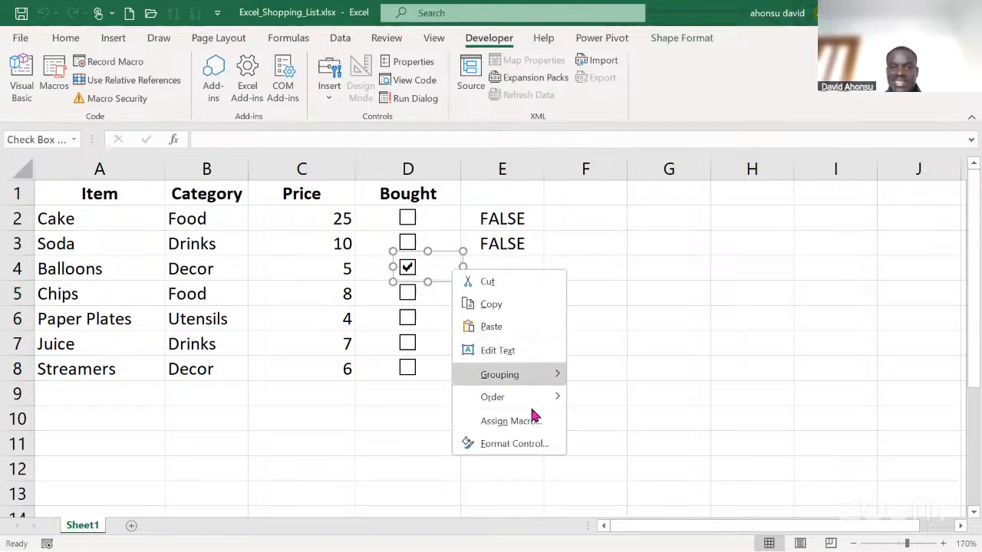
left_click(524, 444)
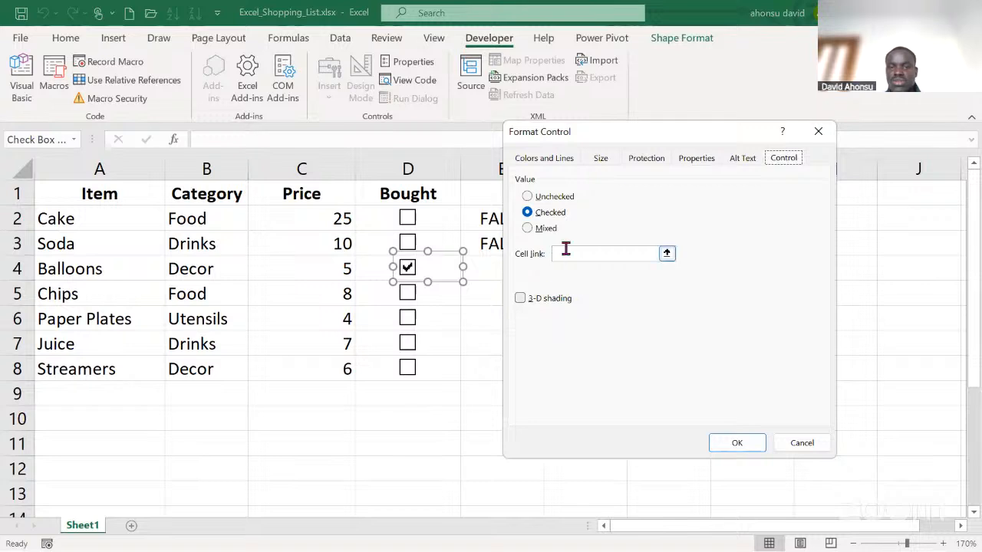
left_click(565, 254)
left_click(481, 261)
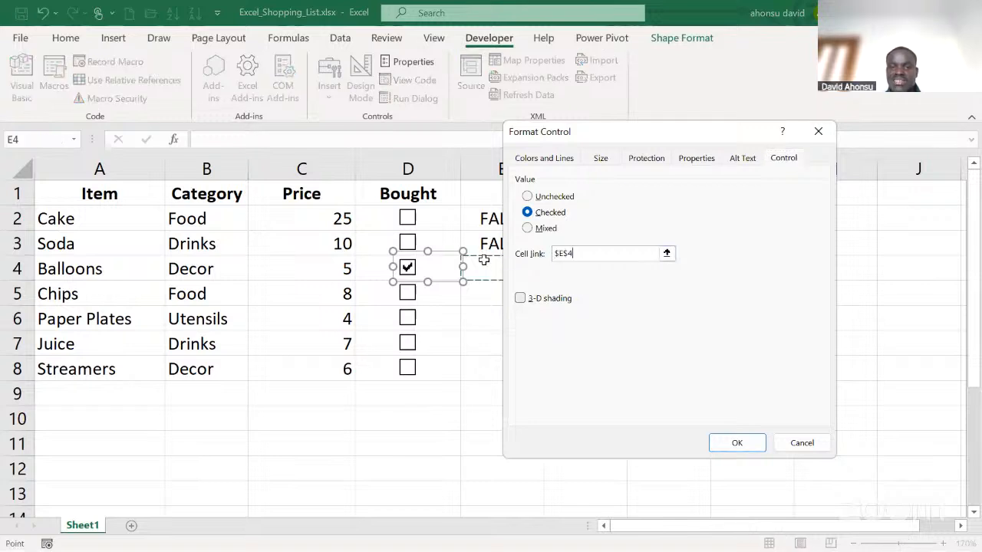
left_click(741, 444)
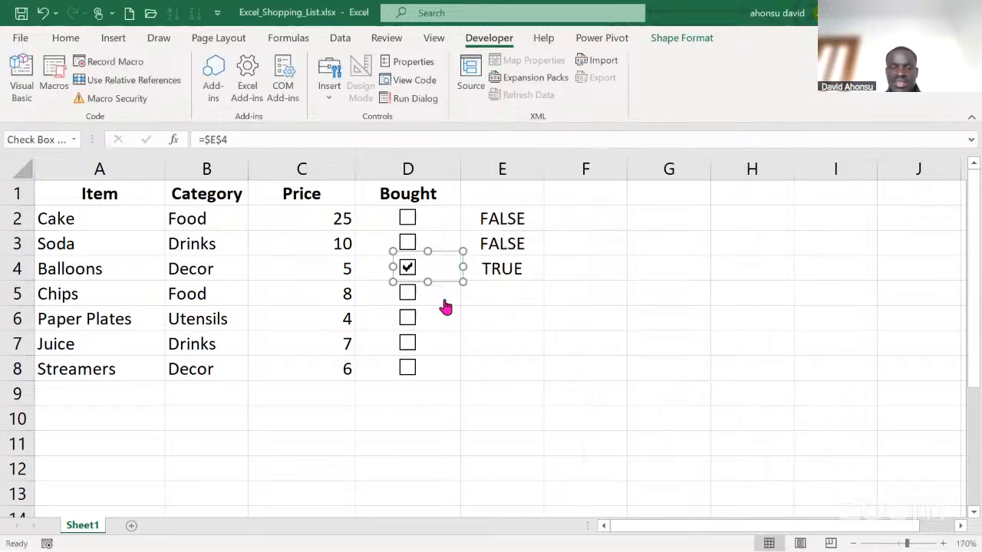
left_click(445, 307, "ctrl")
right_click(447, 307)
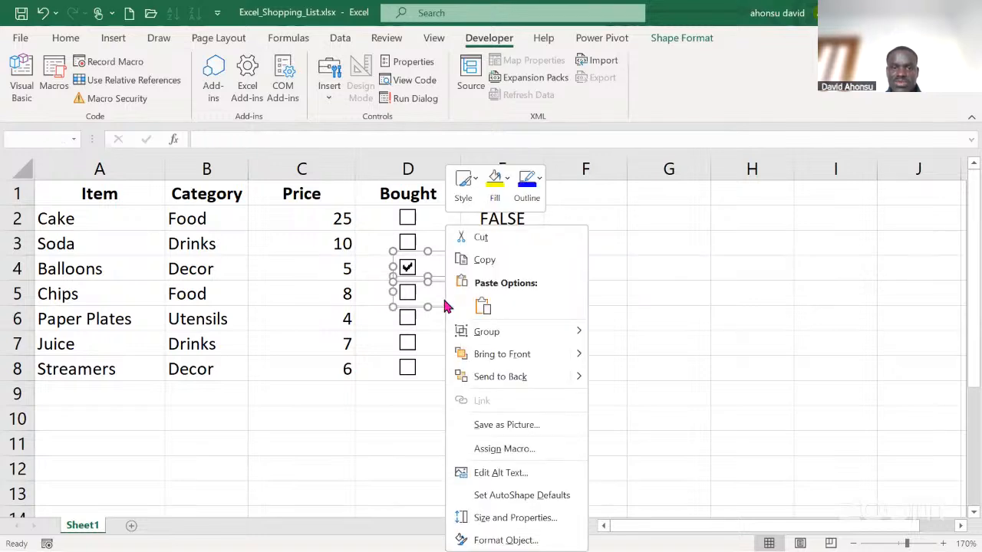
left_click(717, 334)
left_click(717, 333)
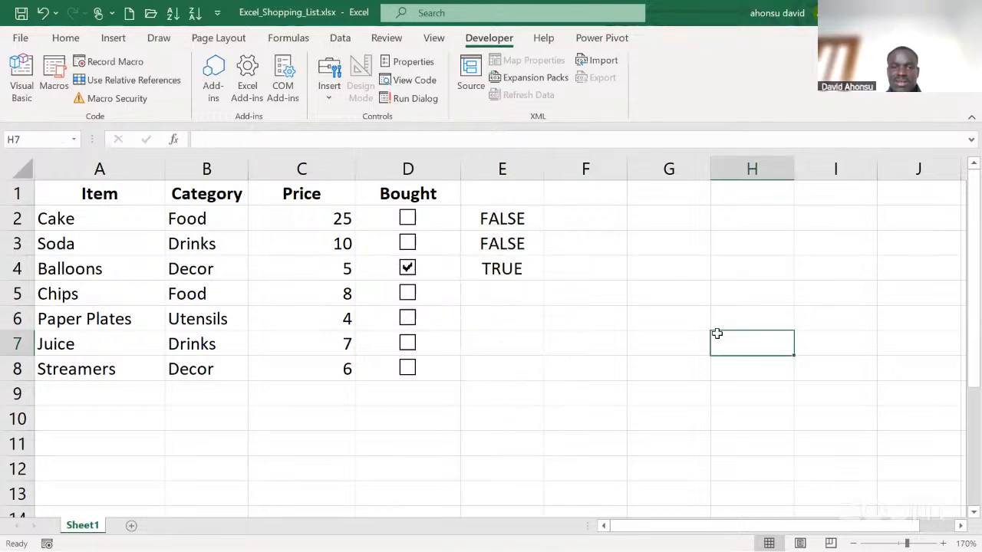
Step: Link the Chips check box to cell $E$5 and deselect it
left_click(433, 288, "ctrl")
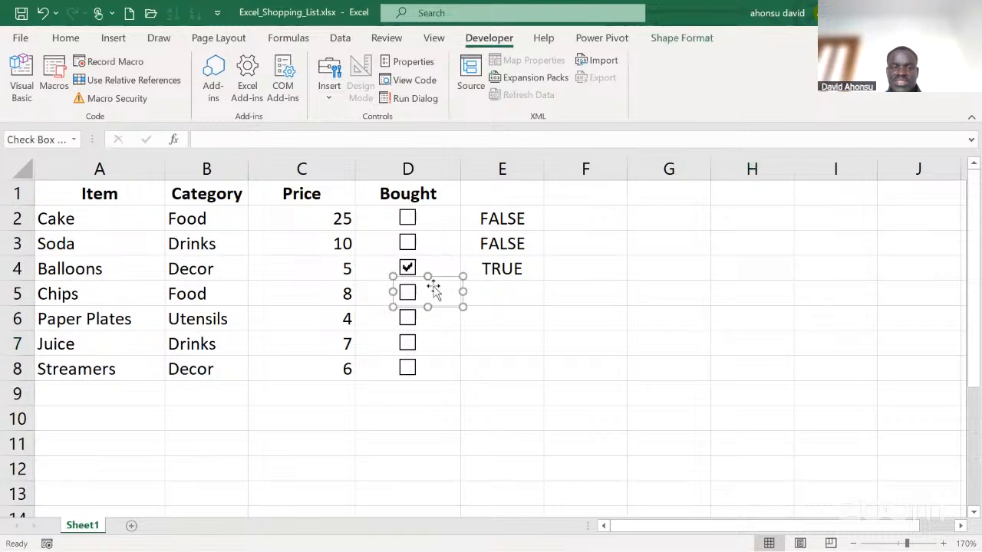
right_click(432, 287)
left_click(516, 463)
left_click(565, 253)
left_click(483, 285)
left_click(748, 445)
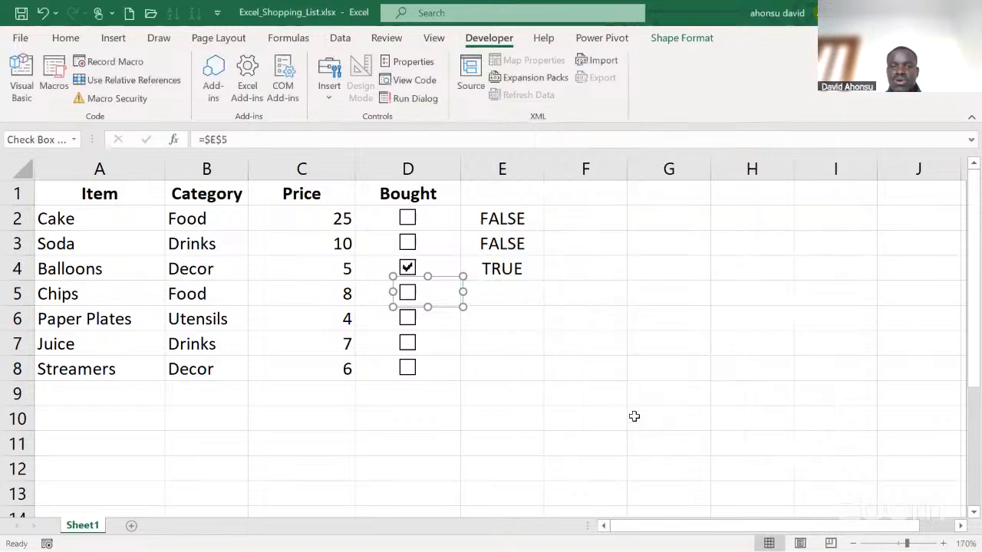
left_click(556, 439)
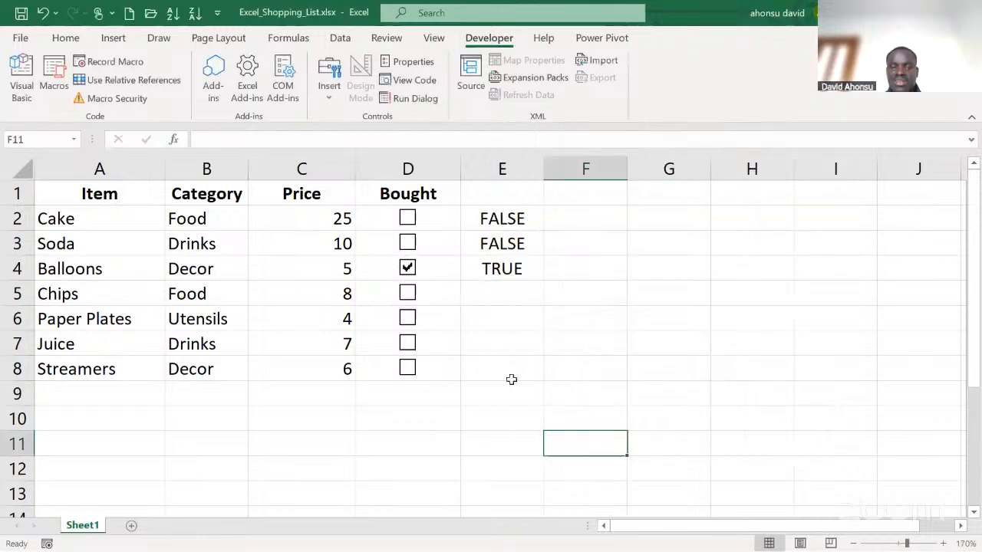
Step: Link the Paper Plates check box to cell $E$6 and deselect it
right_click(438, 320)
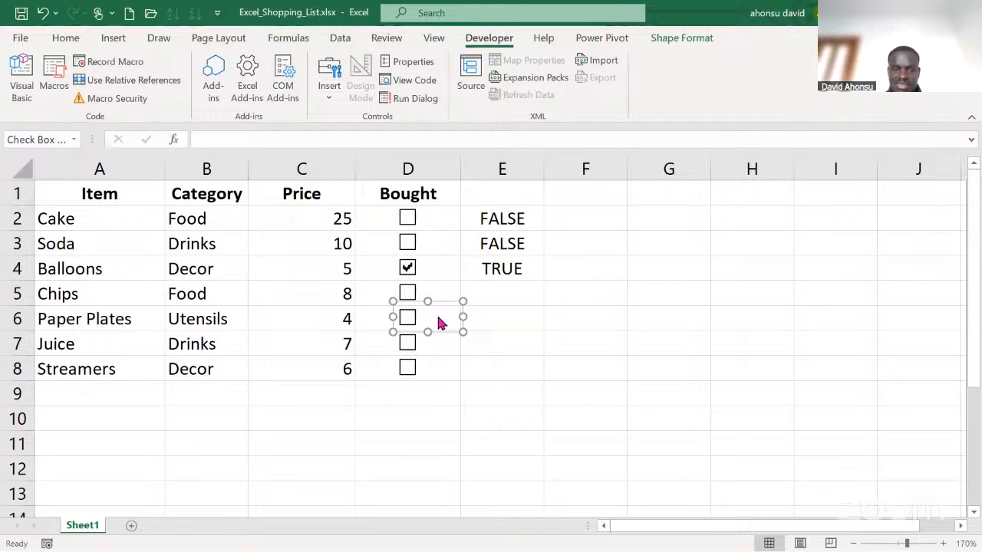
left_click(490, 489)
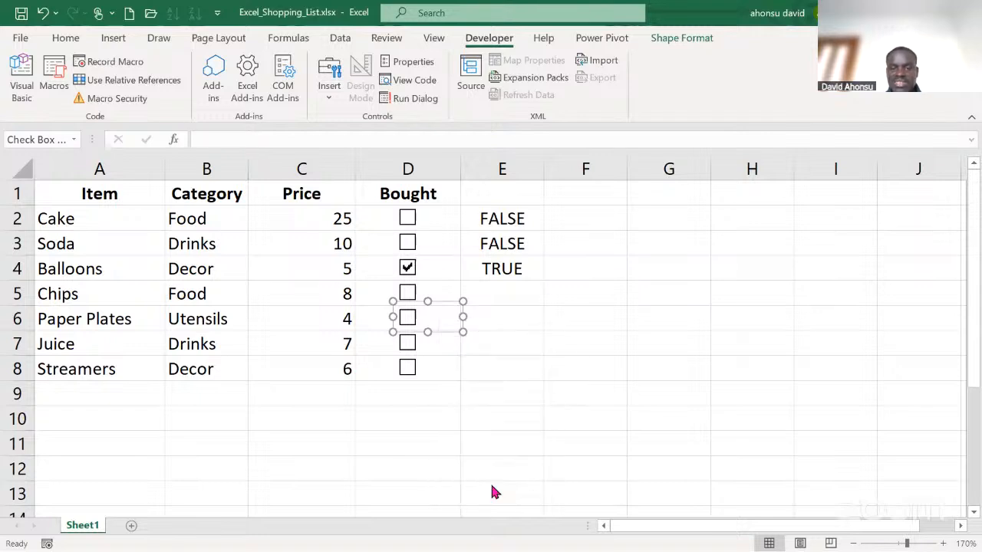
left_click(594, 253)
left_click(474, 324)
left_click(735, 443)
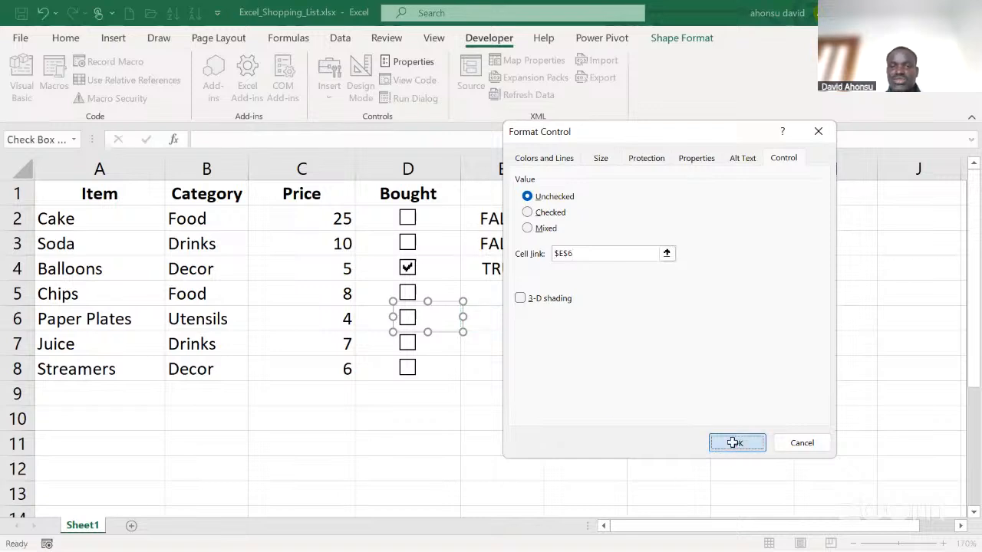
left_click(622, 451)
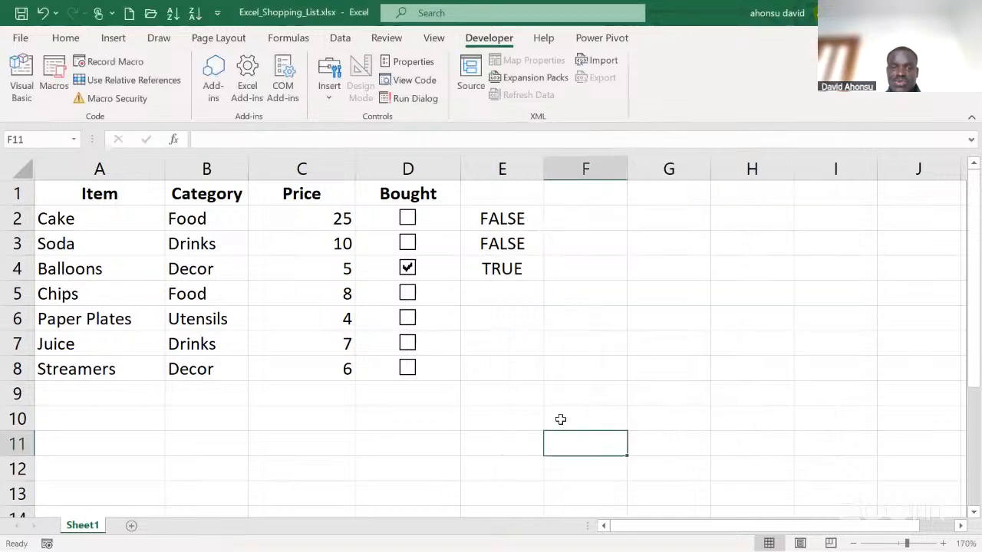
Step: Link the Juice check box to cell $E$7 and deselect it
left_click(449, 347, "ctrl")
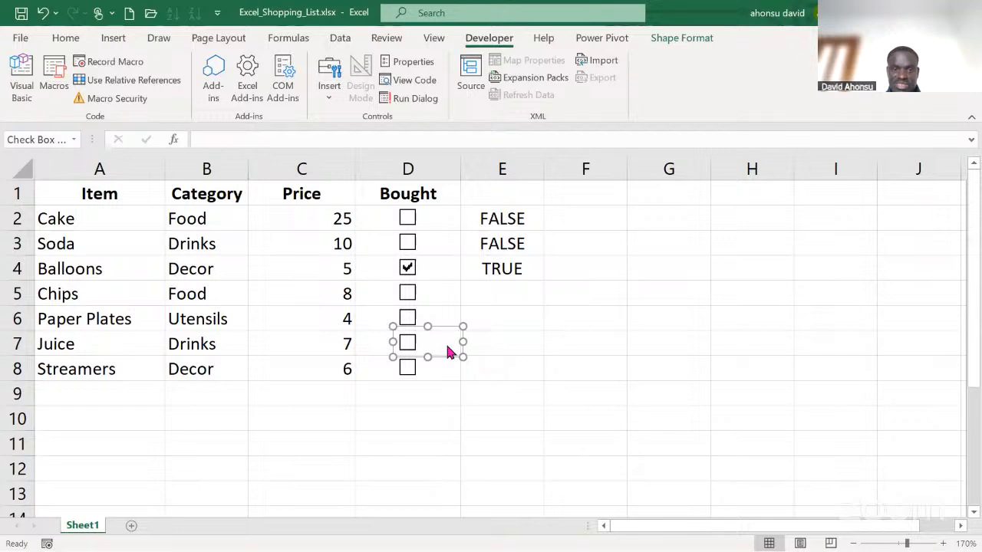
right_click(449, 348)
left_click(509, 520)
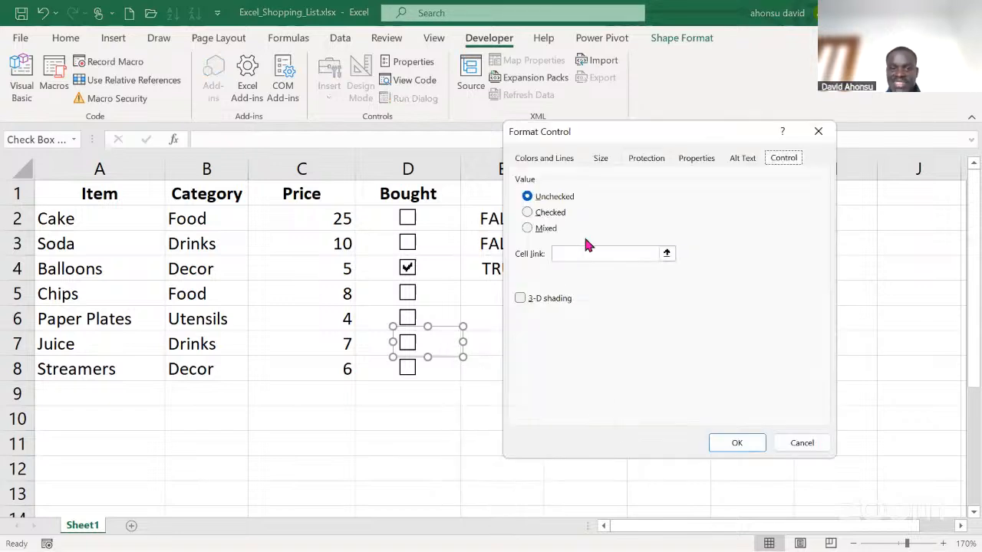
left_click(565, 255)
left_click(472, 344)
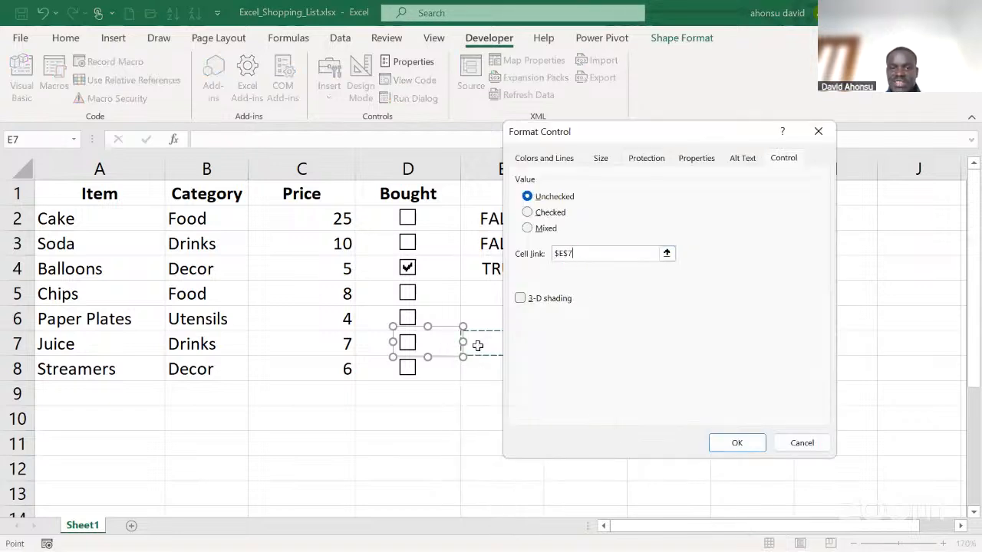
left_click(736, 442)
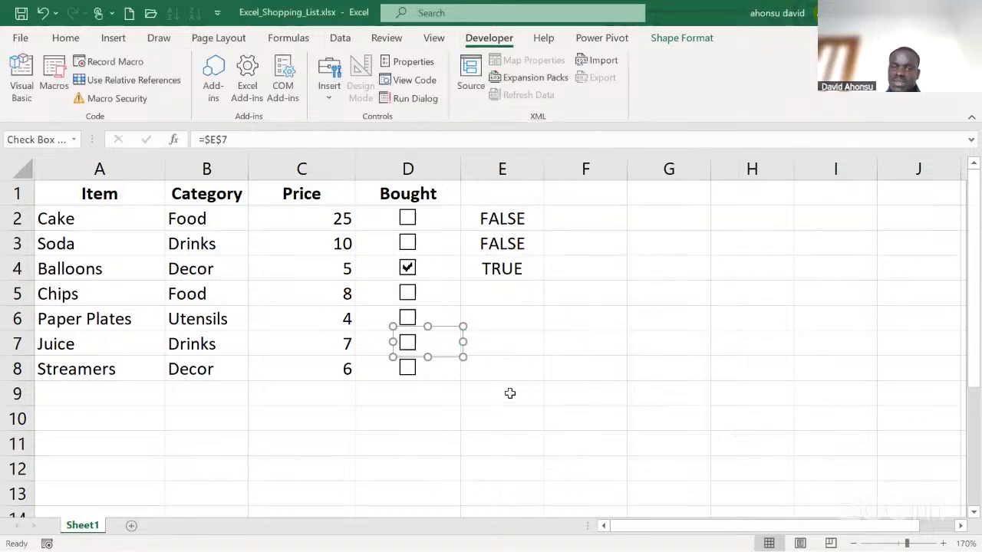
left_click(512, 467)
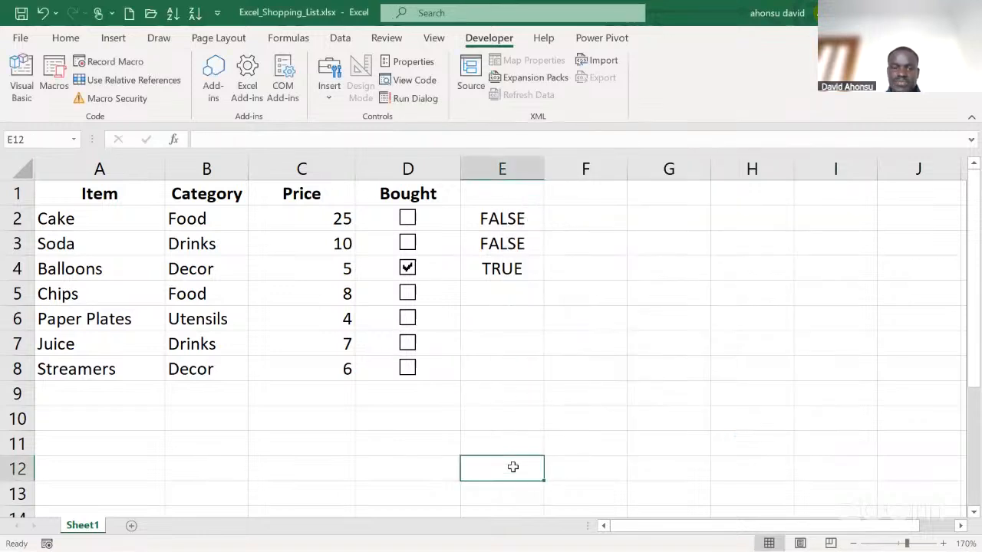
Step: Link the Streamers check box to cell $E$8 and deselect it
right_click(443, 371)
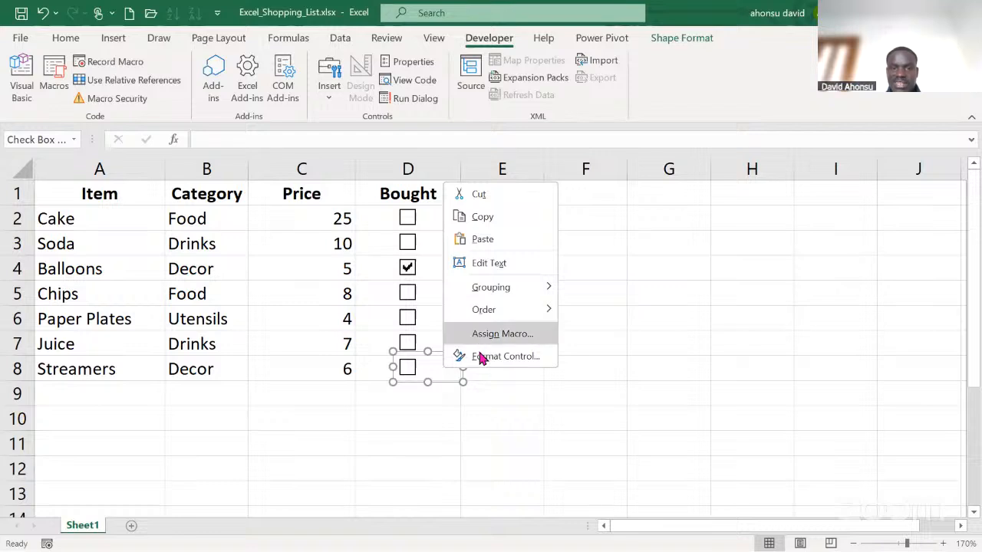
left_click(493, 356)
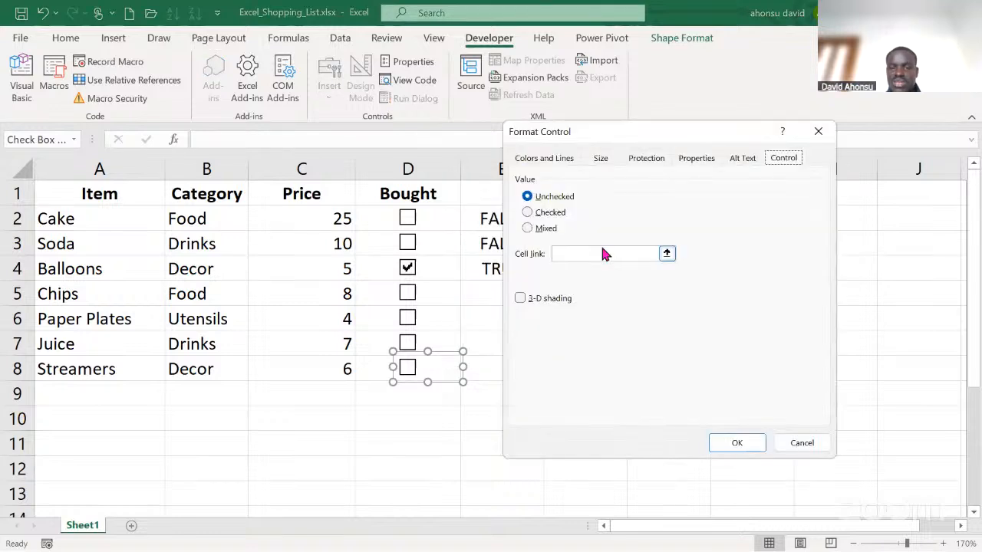
left_click(603, 253)
left_click(480, 369)
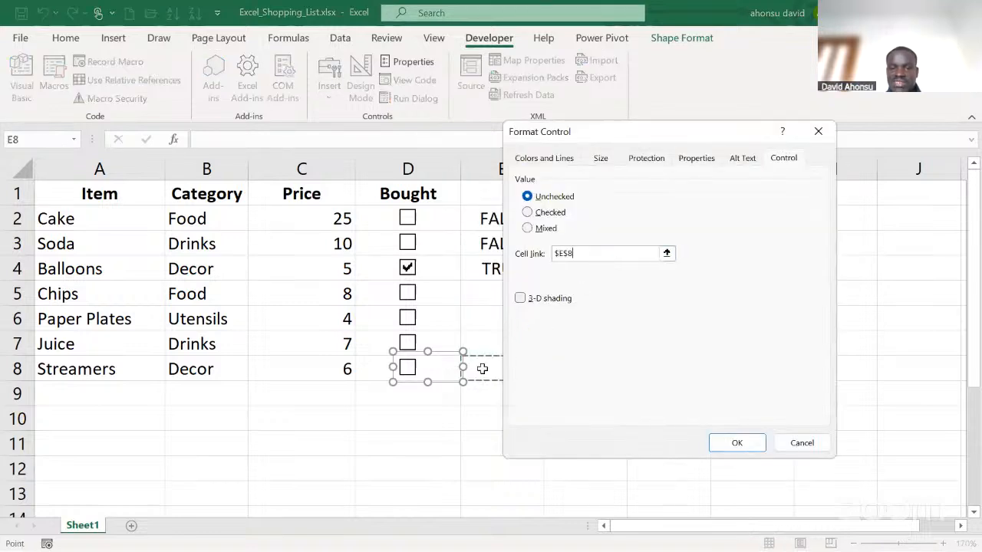
left_click(722, 443)
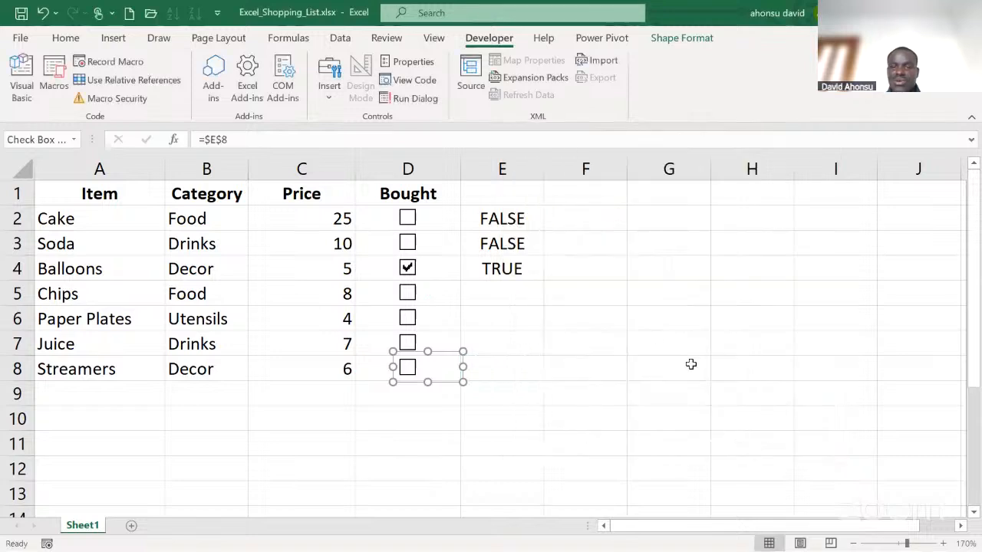
left_click(690, 364)
Step: Tick the Chips, Paper Plates, Juice and Streamers check boxes to test their linked cells
left_click(407, 292)
left_click(407, 317)
left_click(407, 344)
left_click(409, 369)
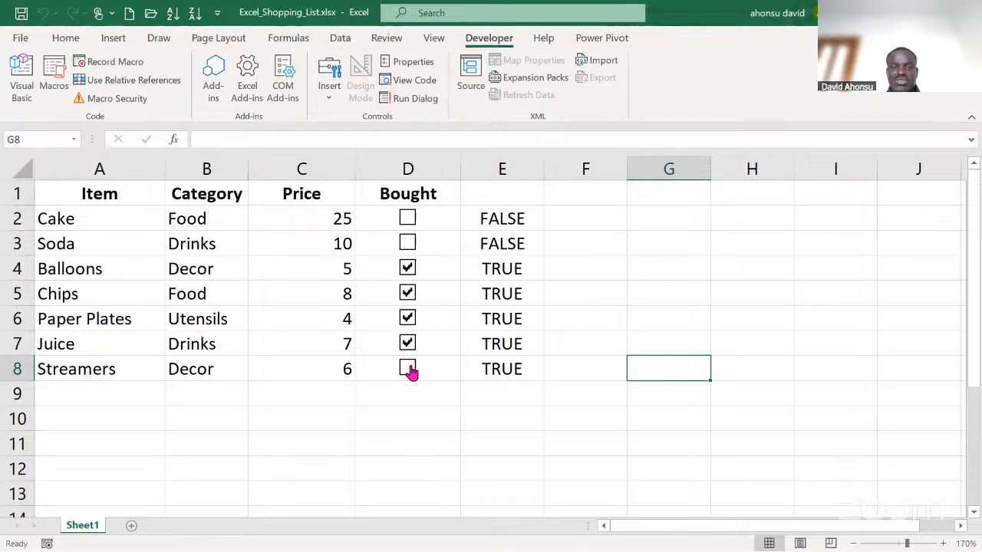
Step: Untick the Streamers, Juice, Paper Plates, Chips and Balloons check boxes
left_click(409, 370)
left_click(410, 347)
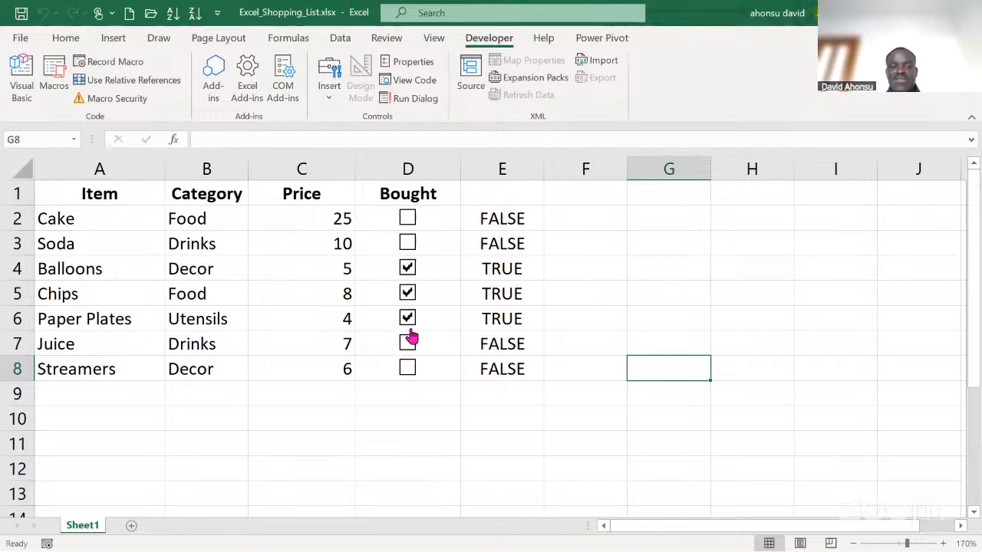
left_click(407, 319)
left_click(407, 294)
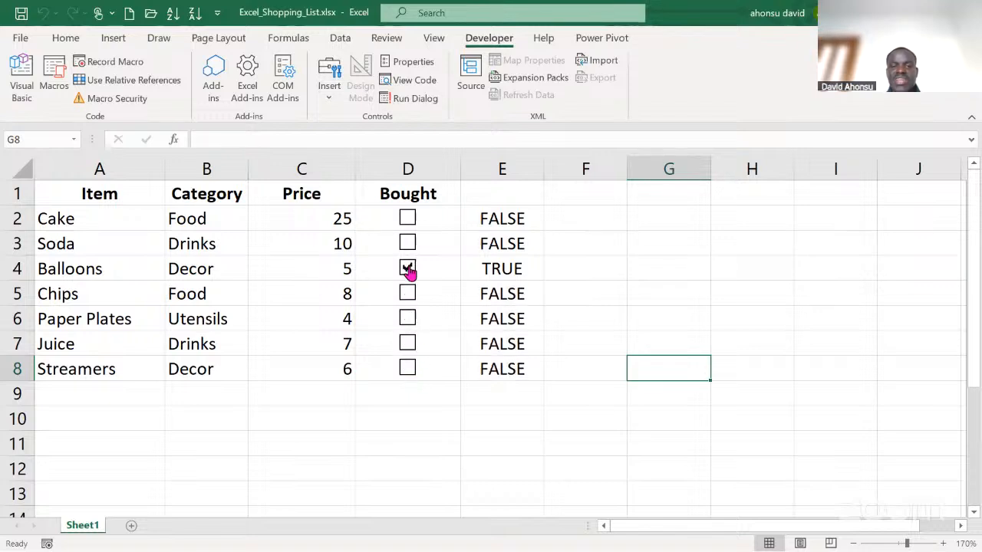
left_click(407, 268)
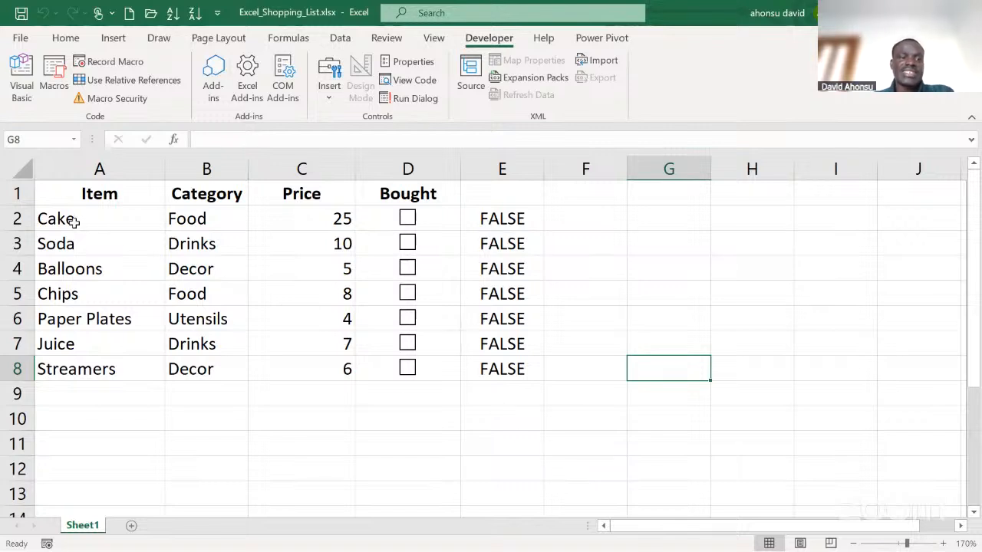
Step: Tick the Cake, Chips and Streamers check boxes as bought
left_click(405, 220)
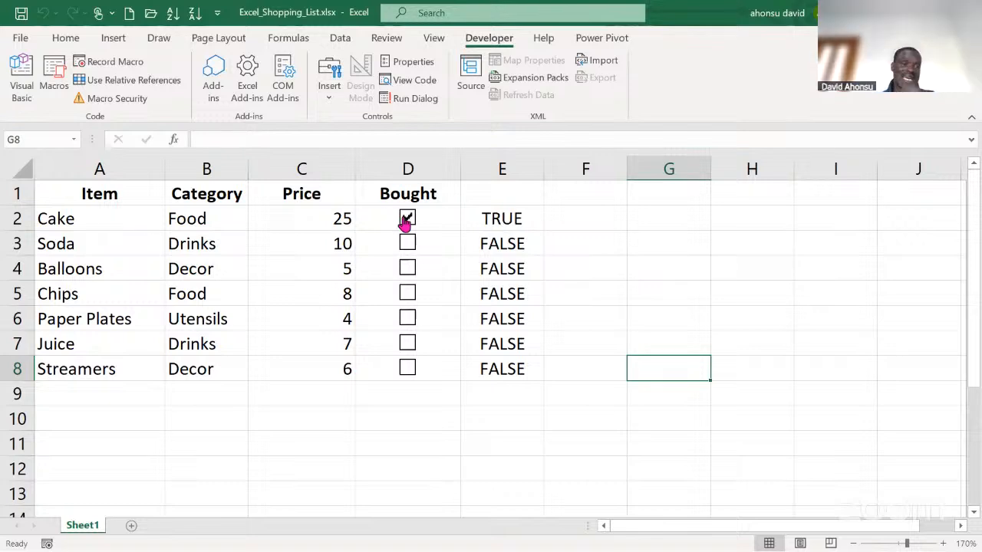
left_click(407, 295)
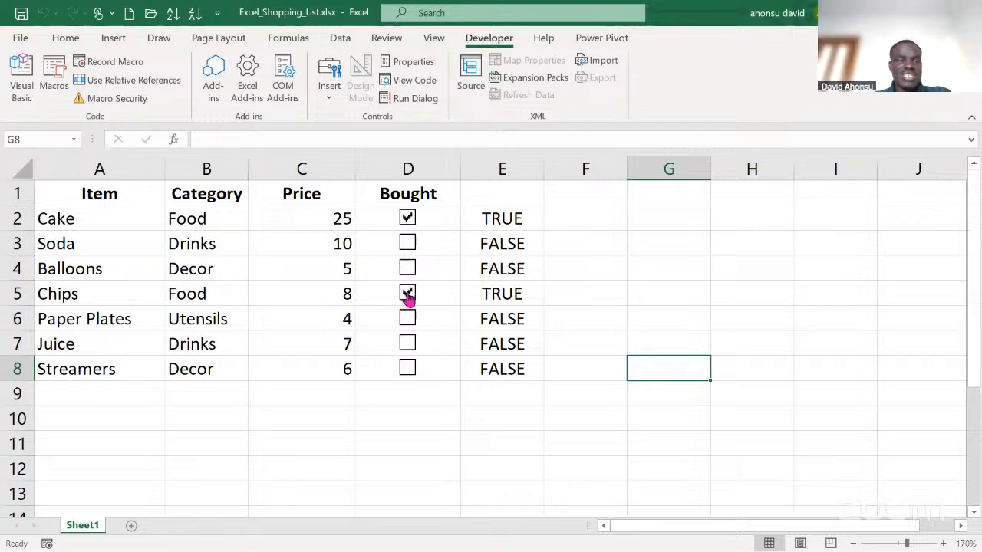
left_click(410, 372)
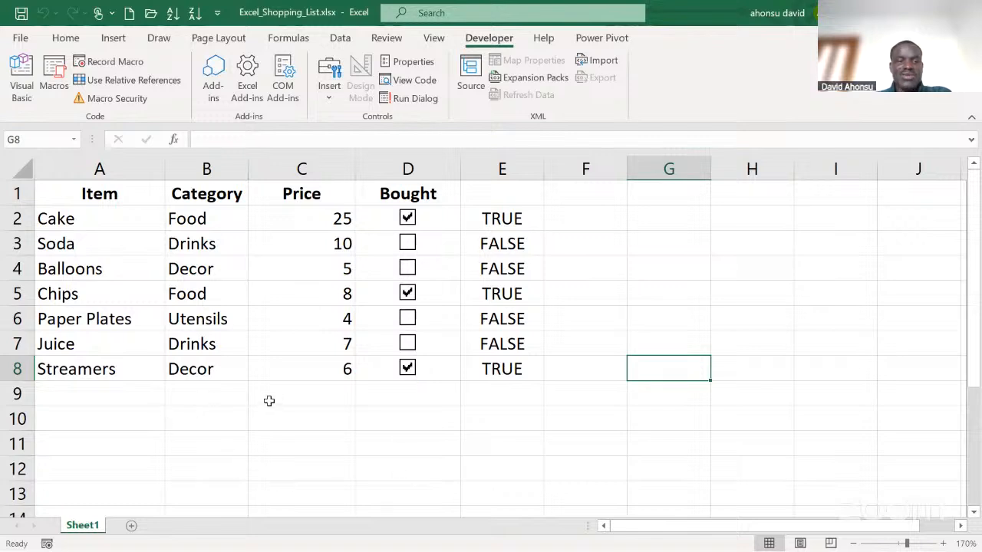
Step: Enter the label "Completion Level" in cell B9, below the Category column
left_click(202, 396)
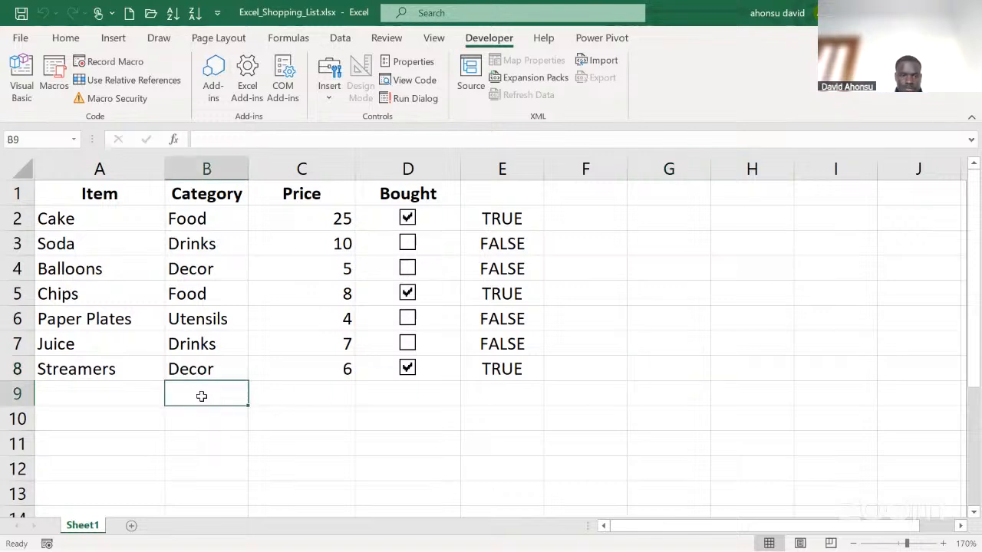
type("Lve")
key("BackSpace")
key("BackSpace")
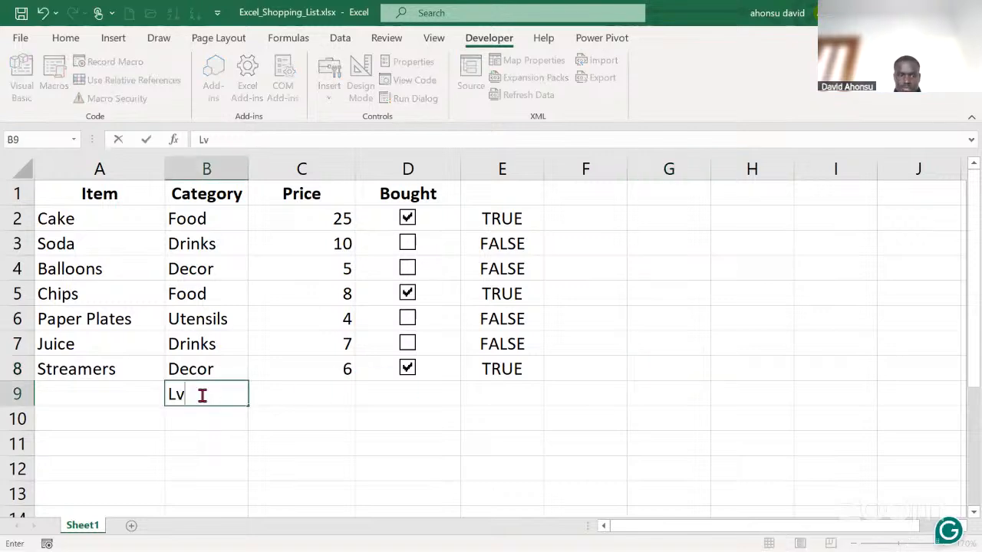
type("evel")
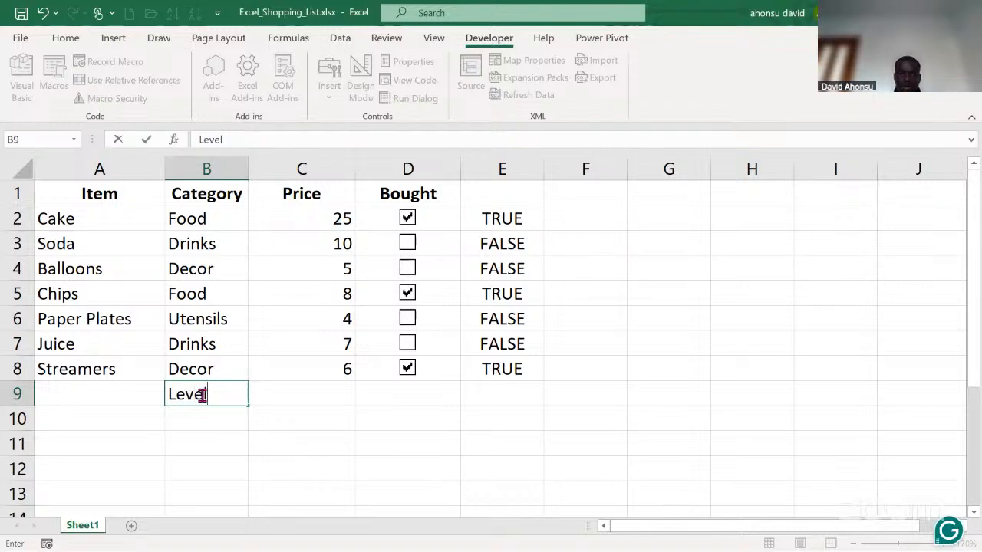
key("BackSpace")
key("BackSpace")
key("BackSpace")
key("BackSpace")
key("BackSpace")
type("Com")
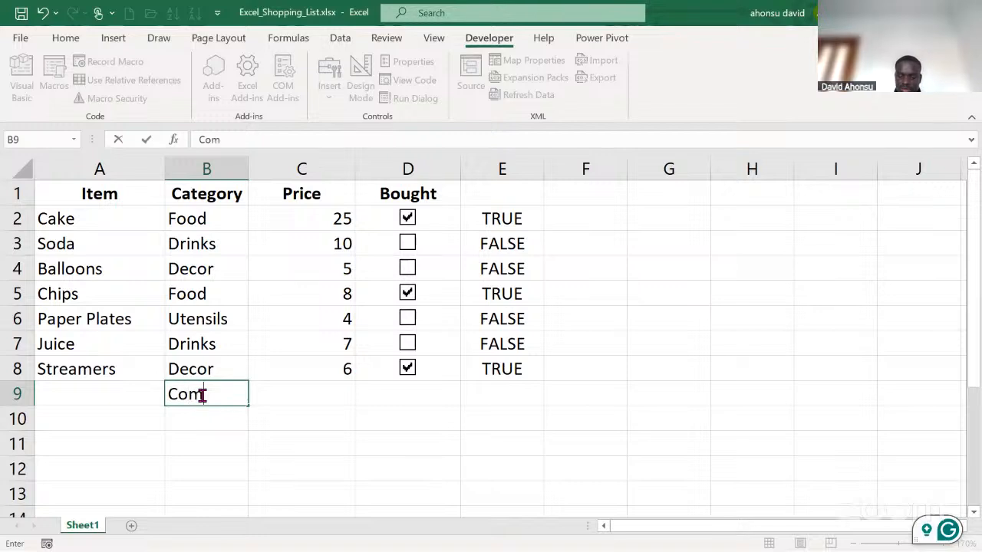
type("pletion ")
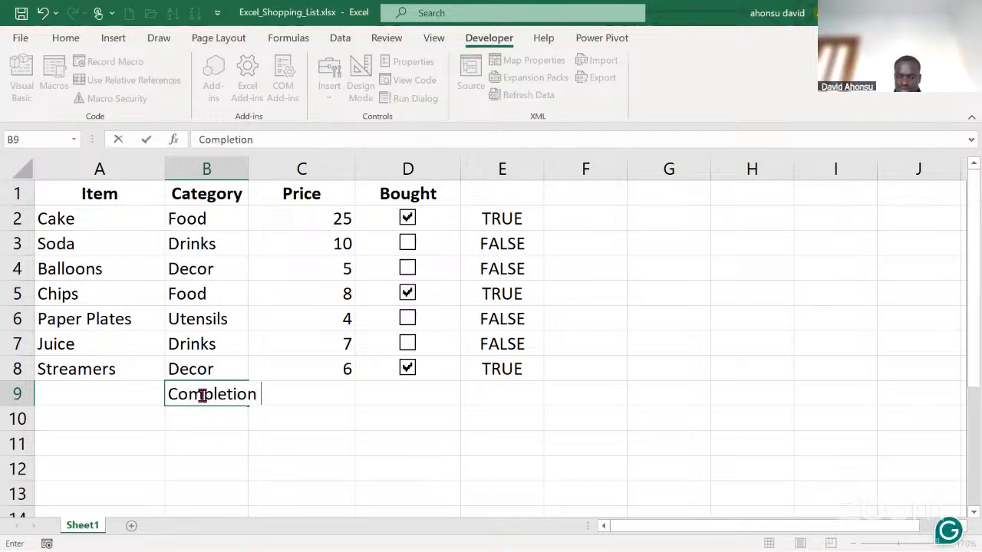
type("Lve")
key("BackSpace")
key("BackSpace")
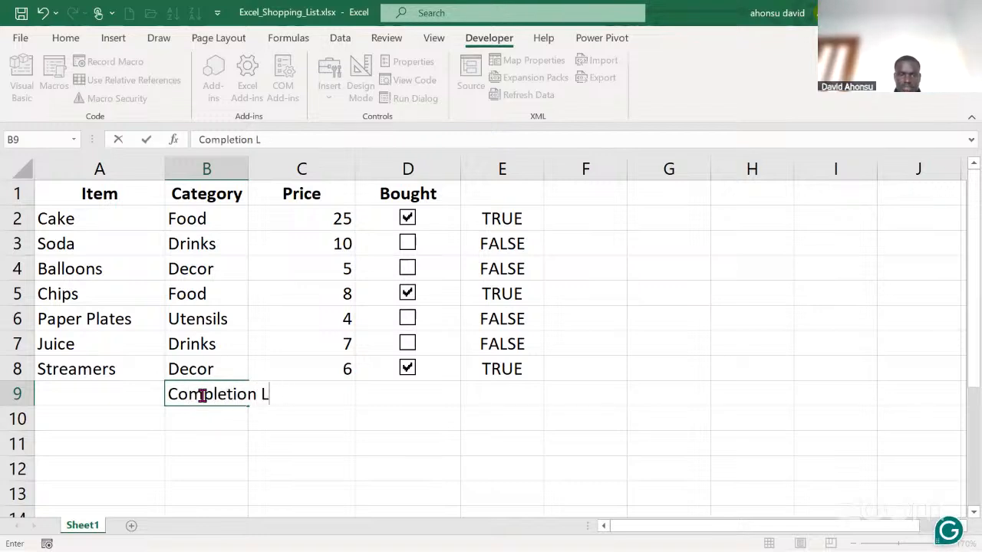
type("evel")
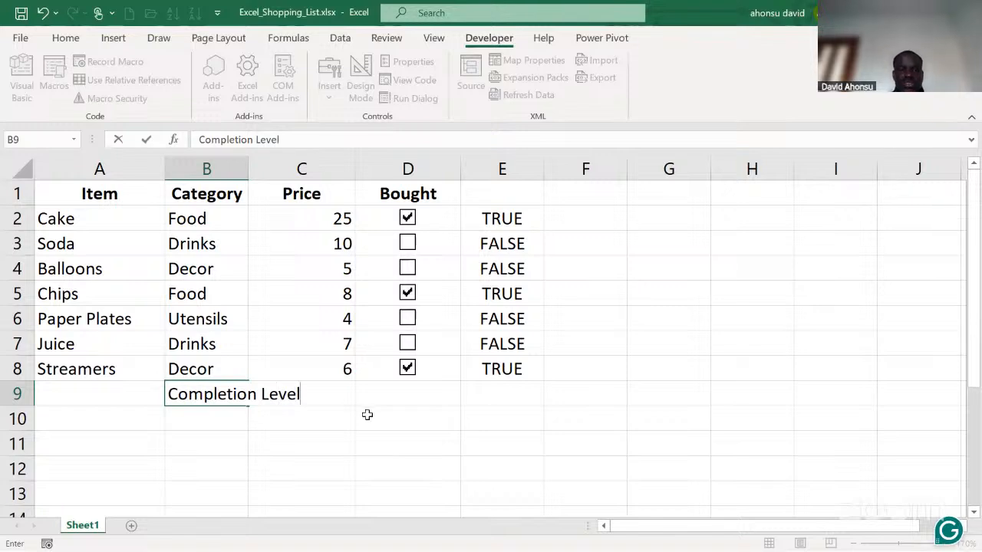
Step: Insert a COUNTIF function in cell D9, next to the Completion Level label
left_click(406, 397)
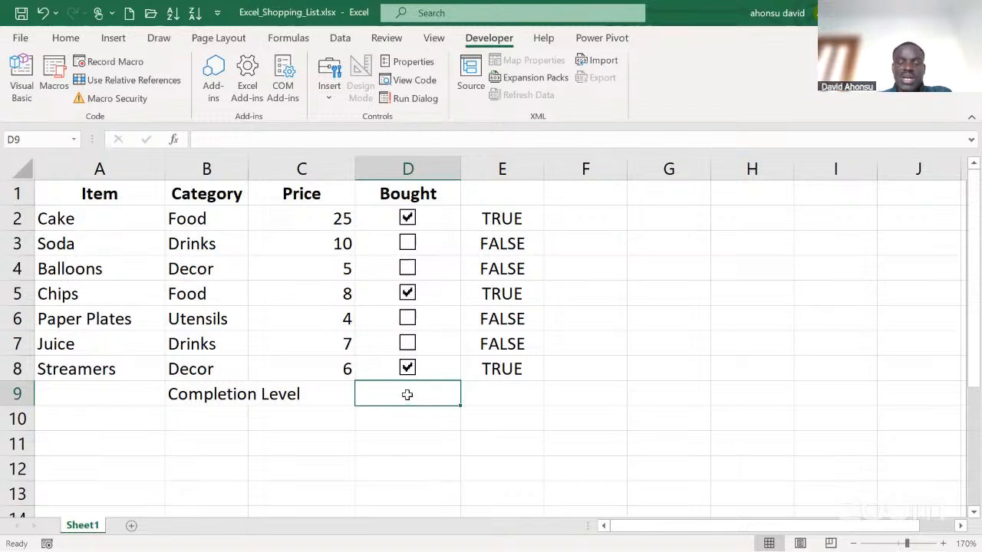
left_click(174, 142)
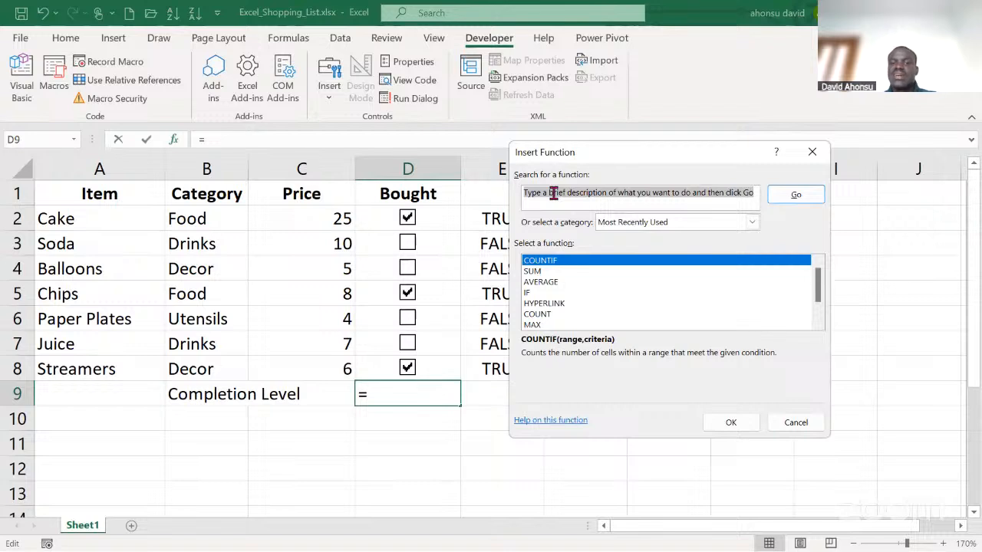
type("cou")
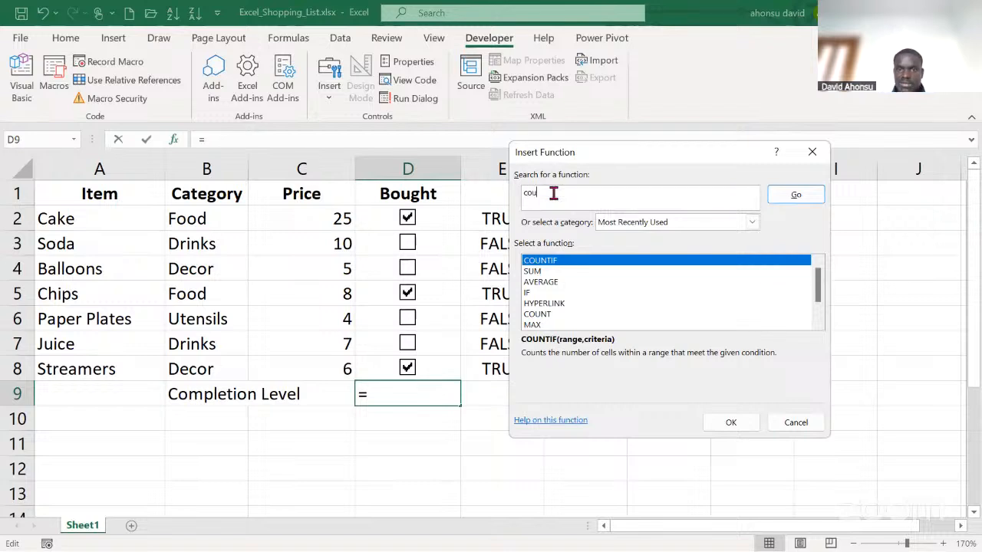
left_click(562, 263)
left_click(729, 423)
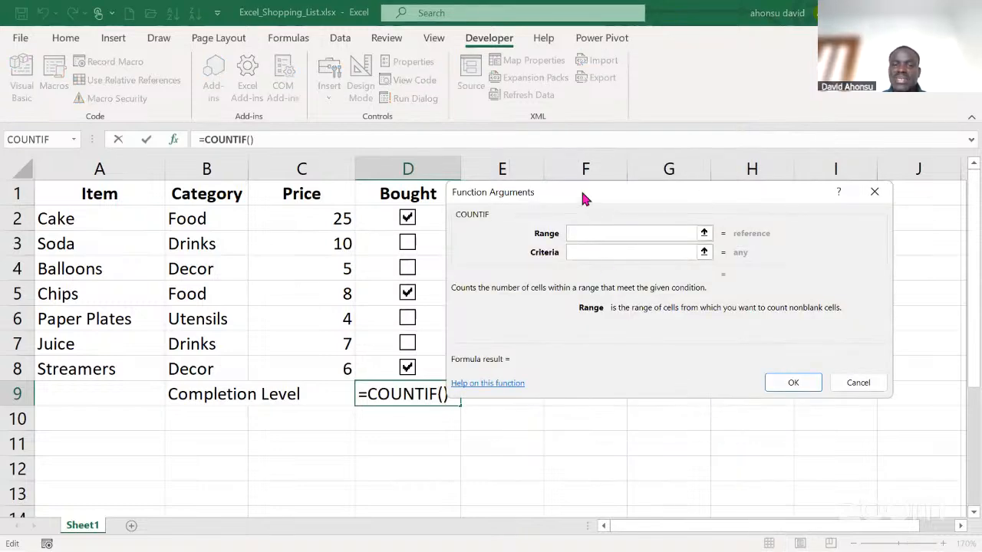
Step: Set the COUNTIF arguments in cell D9 to range E2:E8 and criteria TRUE, and accept the function
left_click_drag(591, 201, 661, 241)
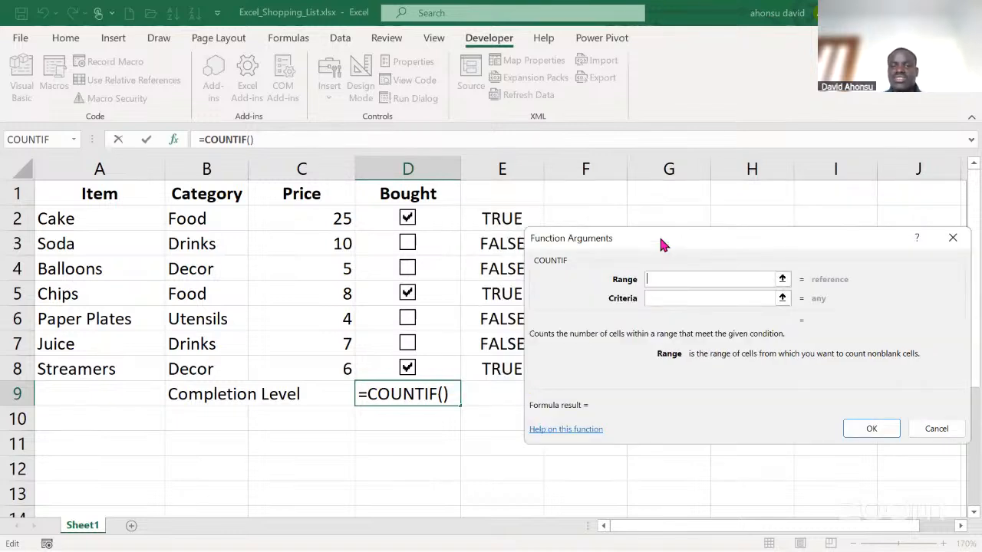
left_click(489, 221)
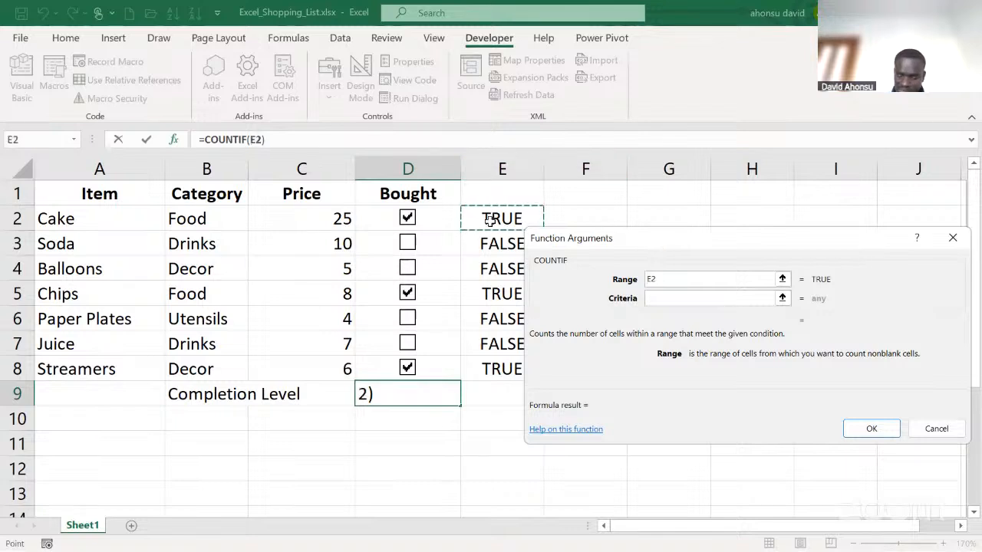
key("shift+Down")
key("shift+Down")
key("shift+Down")
key("shift+Down")
key("shift+Down")
key("shift+Down")
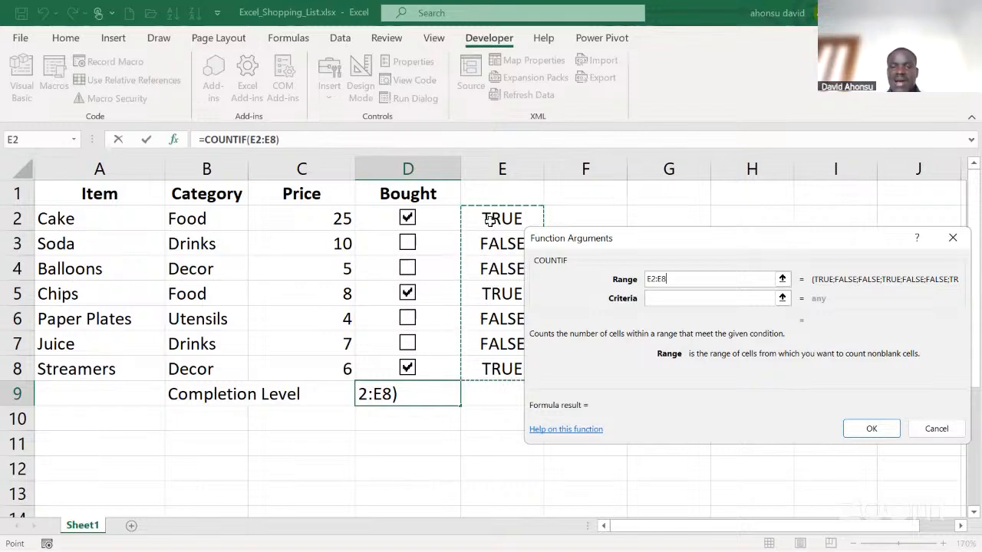
left_click(652, 299)
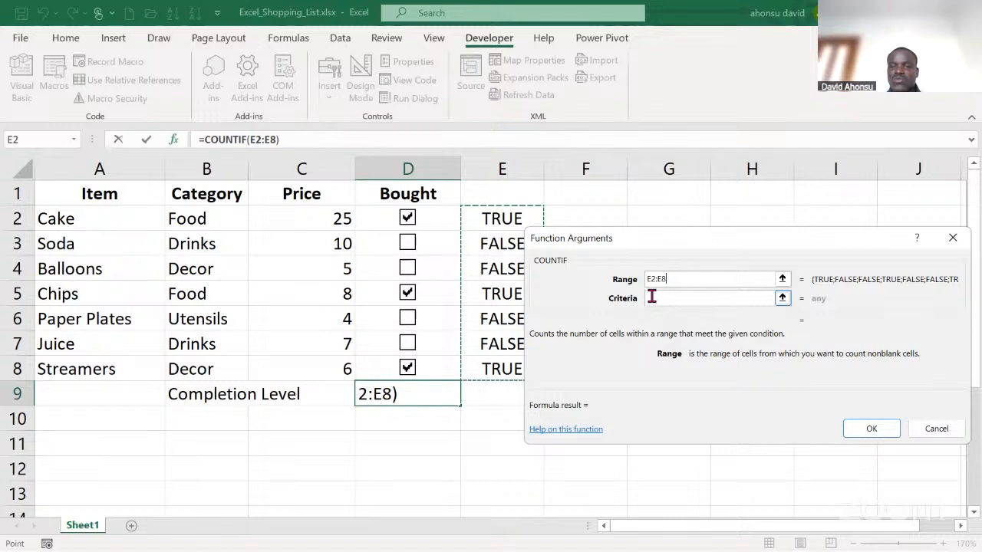
type("TRUE")
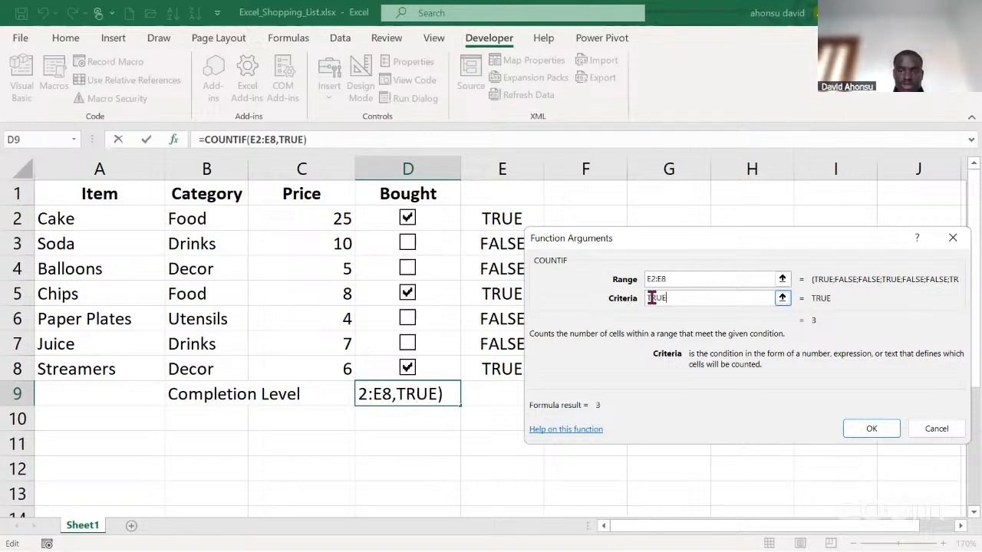
left_click(867, 429)
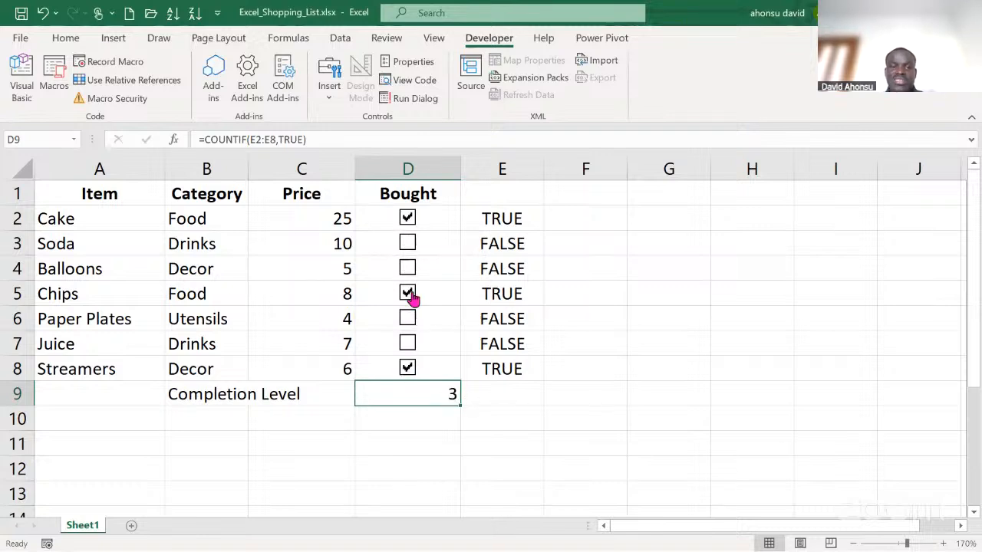
Step: Untick the Cake, Chips and Streamers check boxes to test the count in cell D9
left_click(407, 219)
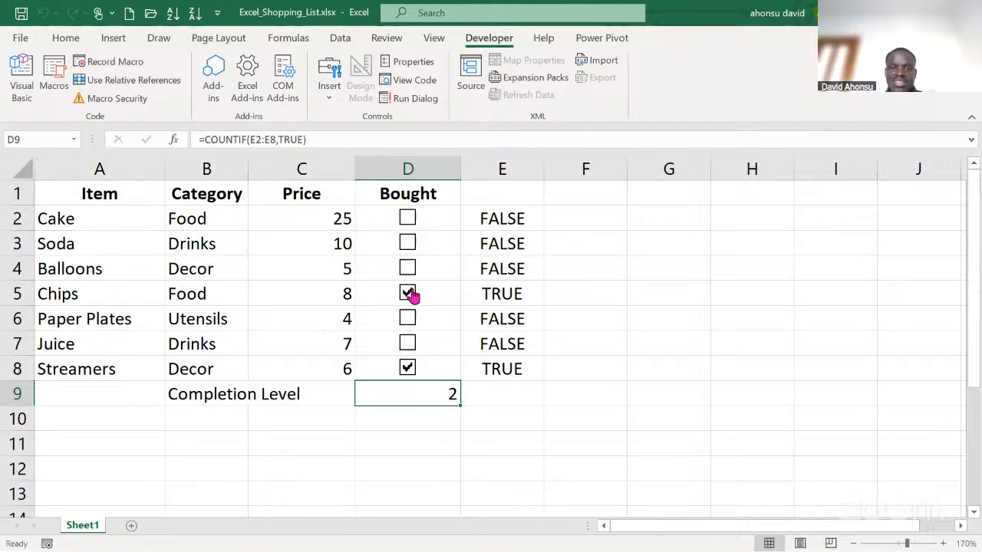
left_click(408, 294)
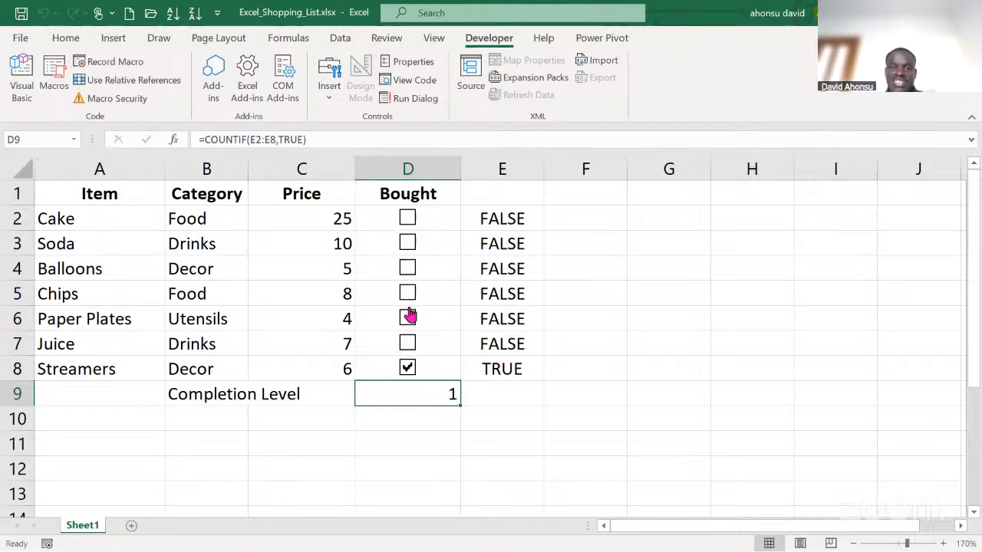
left_click(407, 369)
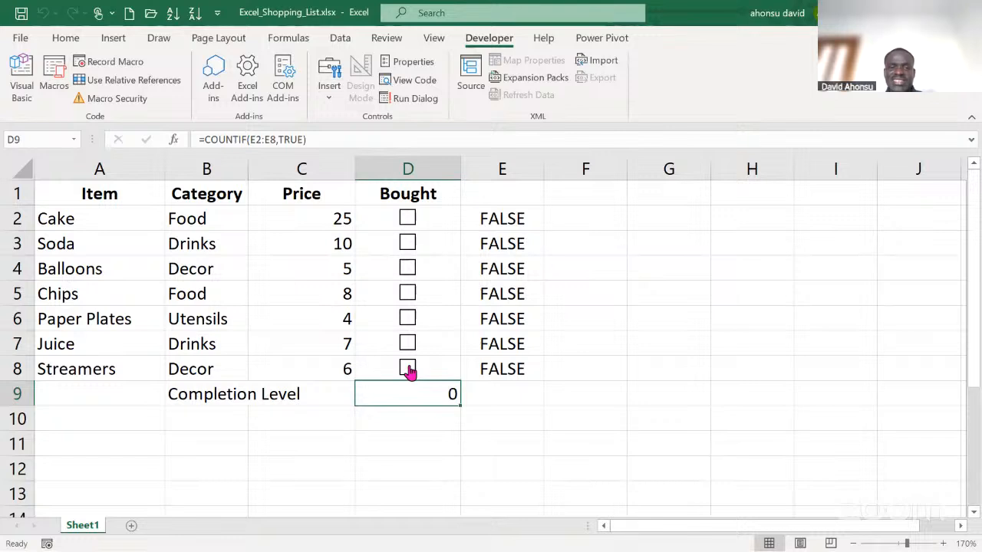
Step: Tick all seven Bought check boxes in order from Cake to Streamers
left_click(407, 220)
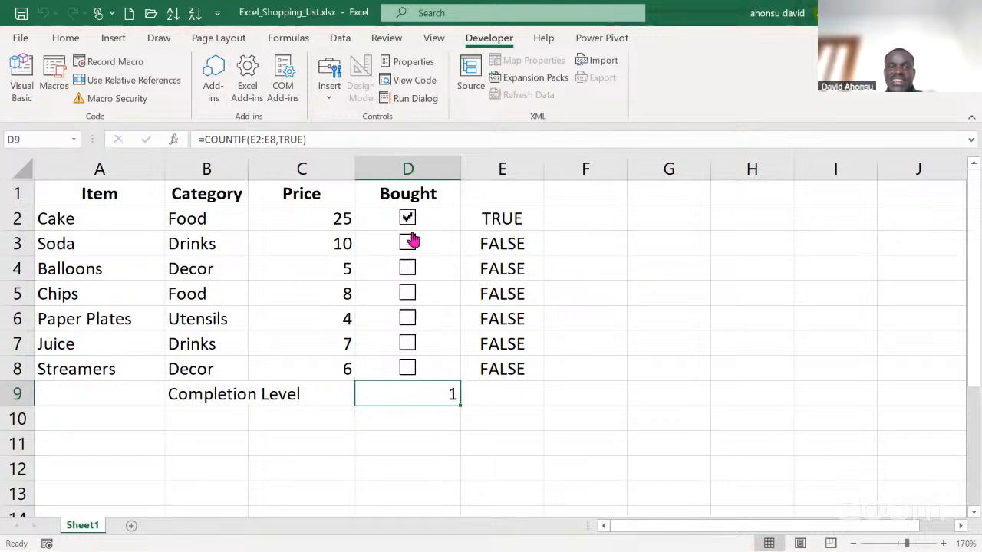
left_click(407, 243)
left_click(407, 268)
left_click(408, 297)
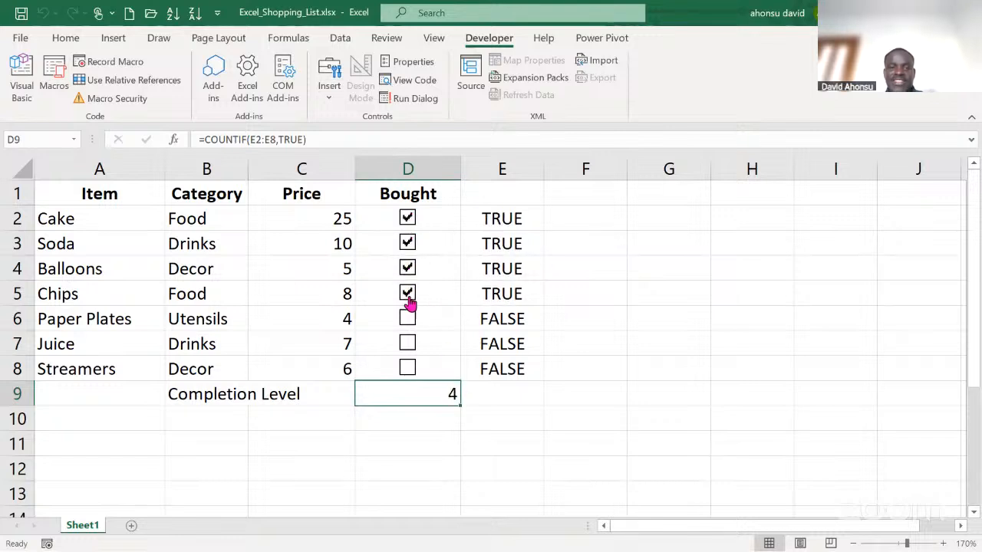
left_click(408, 321)
left_click(409, 345)
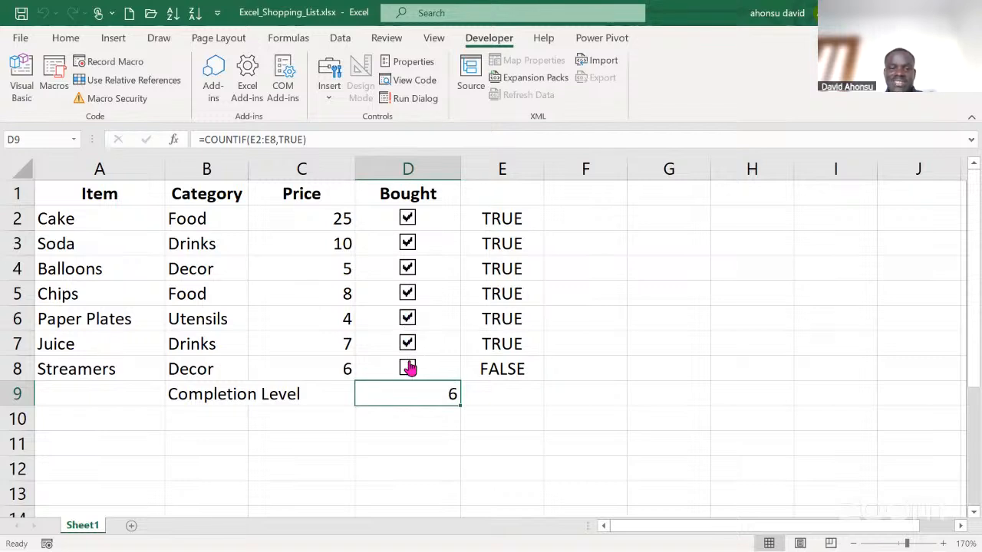
left_click(408, 368)
left_click(449, 422)
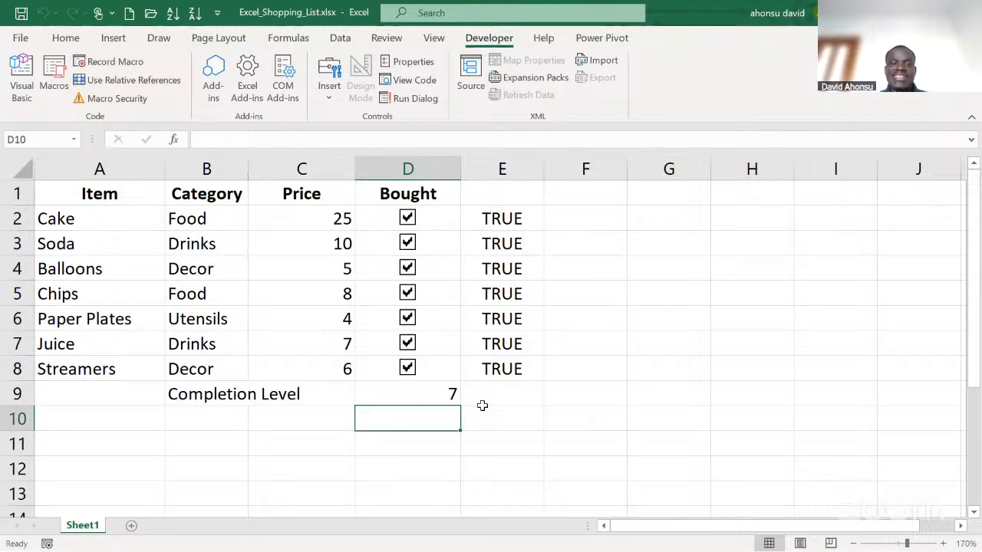
Step: Extend the formula in cell D9 to =COUNTIF(E2:E8,TRUE)/COUNTA(A2:A8), dividing by the number of listed items
left_click(75, 37)
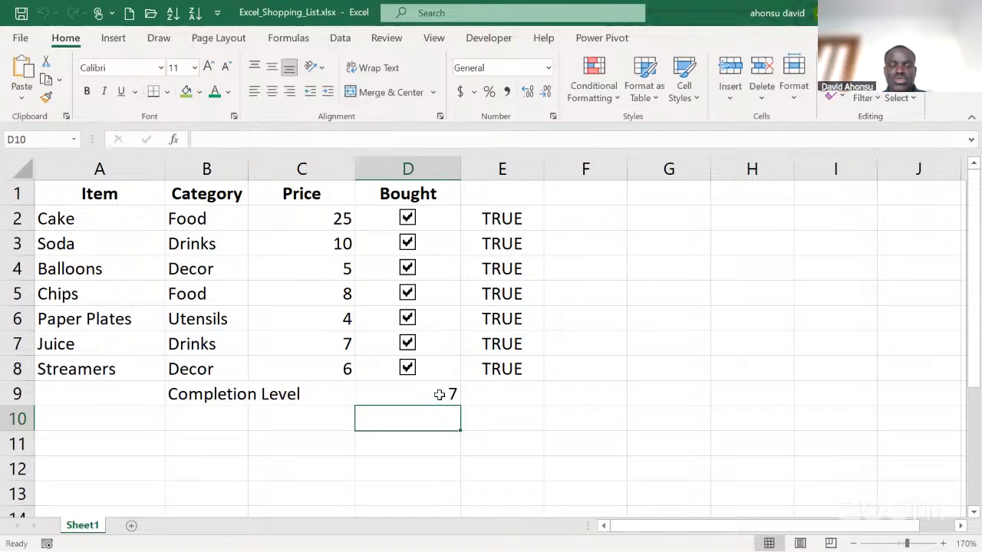
left_click(438, 394)
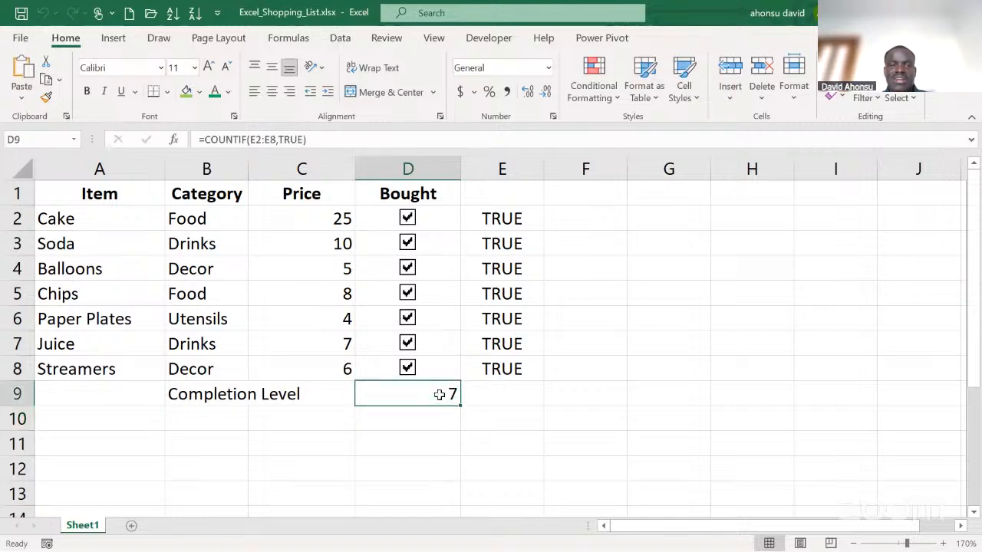
left_click(323, 139)
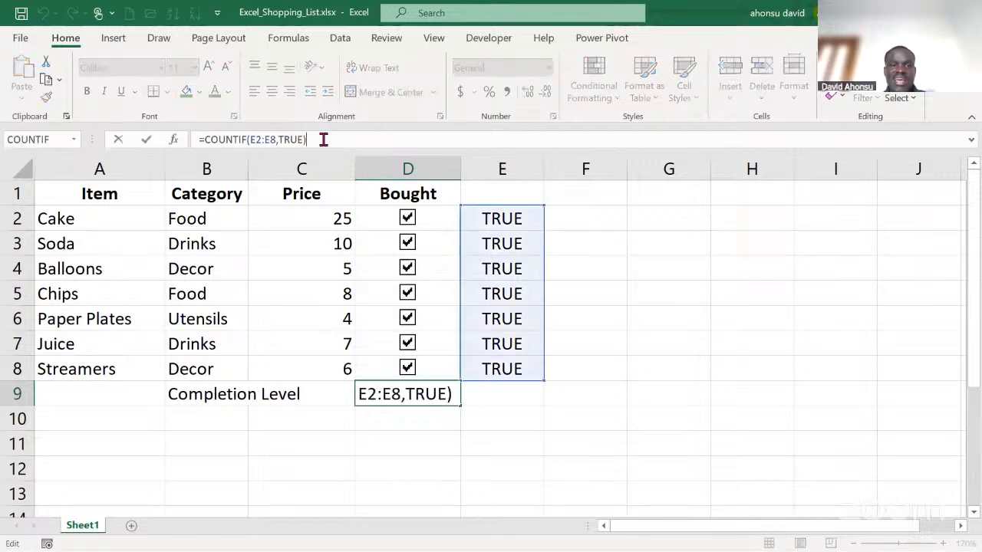
type("/")
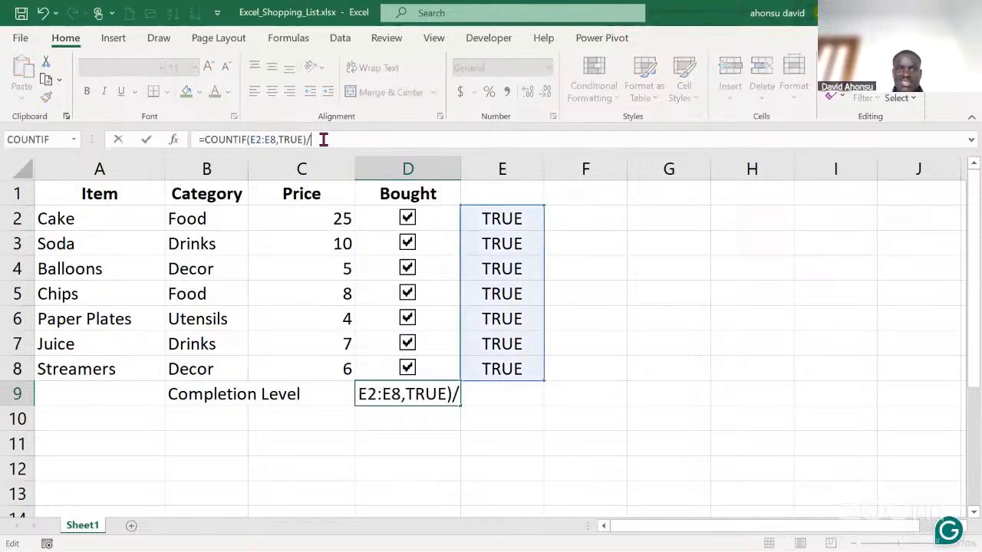
type("co")
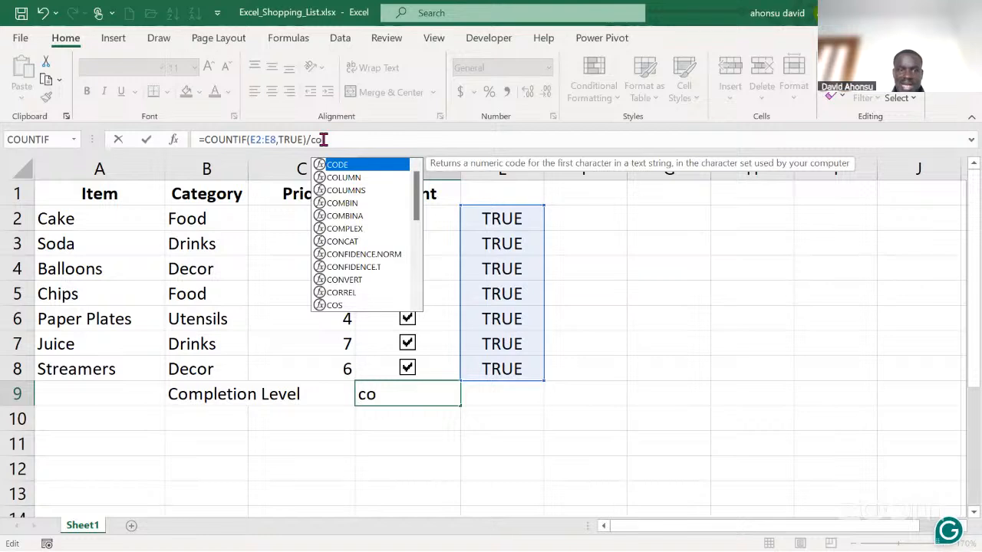
type("u")
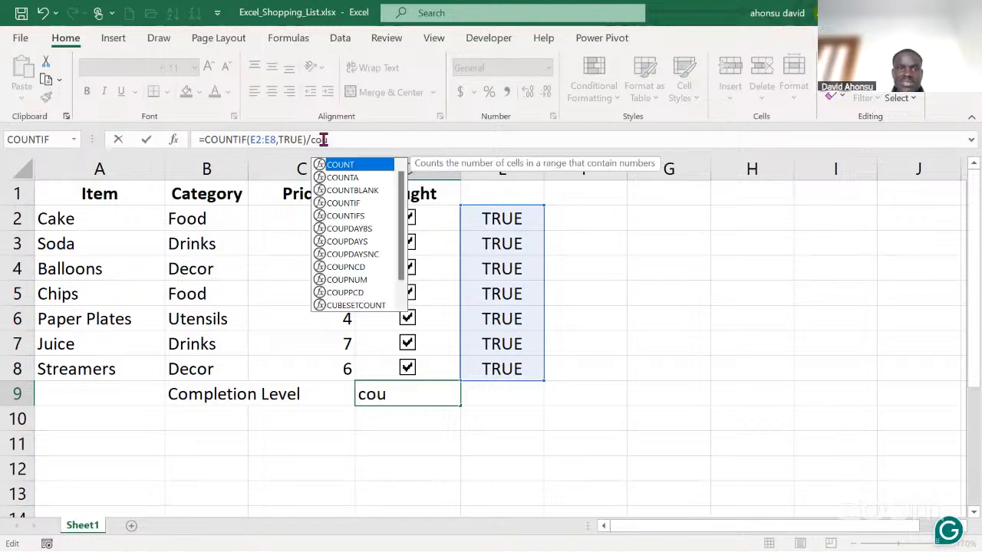
left_click(352, 178)
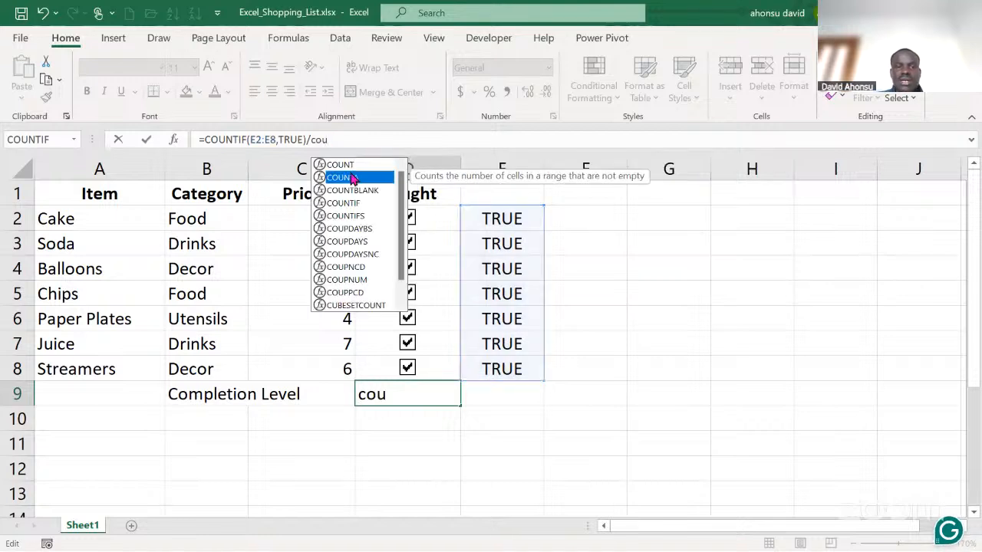
double_click(352, 178)
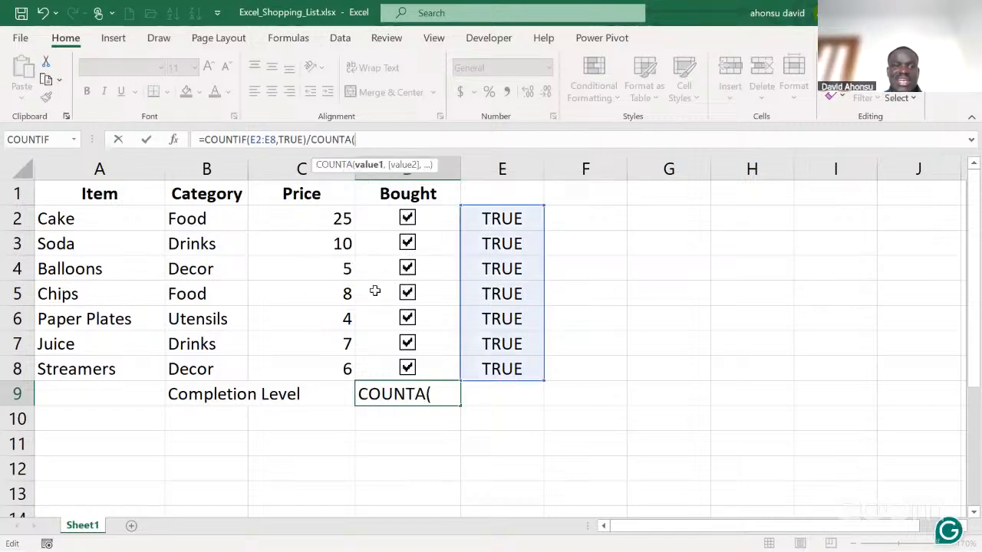
left_click(105, 218)
left_click_drag(105, 218, 105, 369)
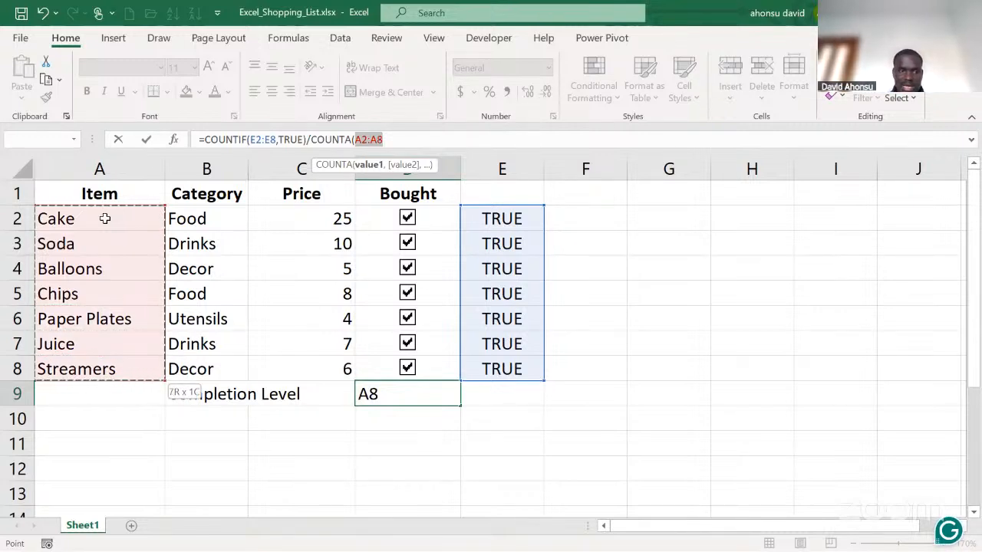
type(")")
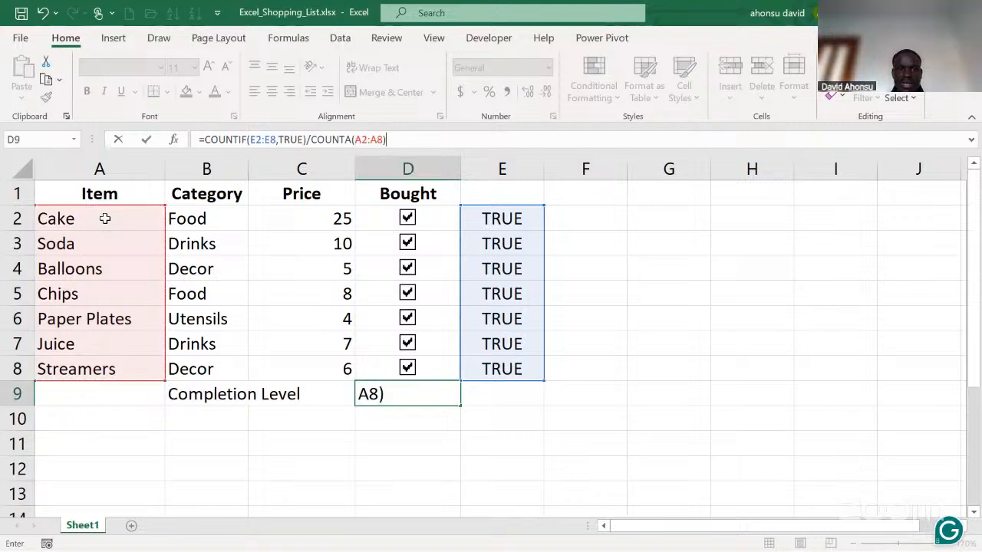
key("Return")
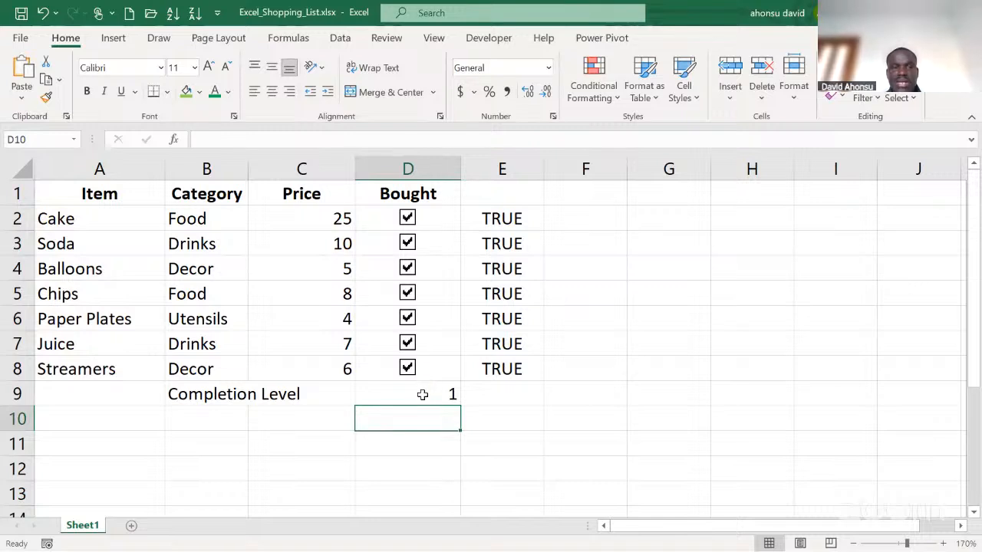
Step: Format the completion level in cell D9 as a percentage, toggling the Cake check box off and back on to test it
left_click(408, 219)
left_click(408, 220)
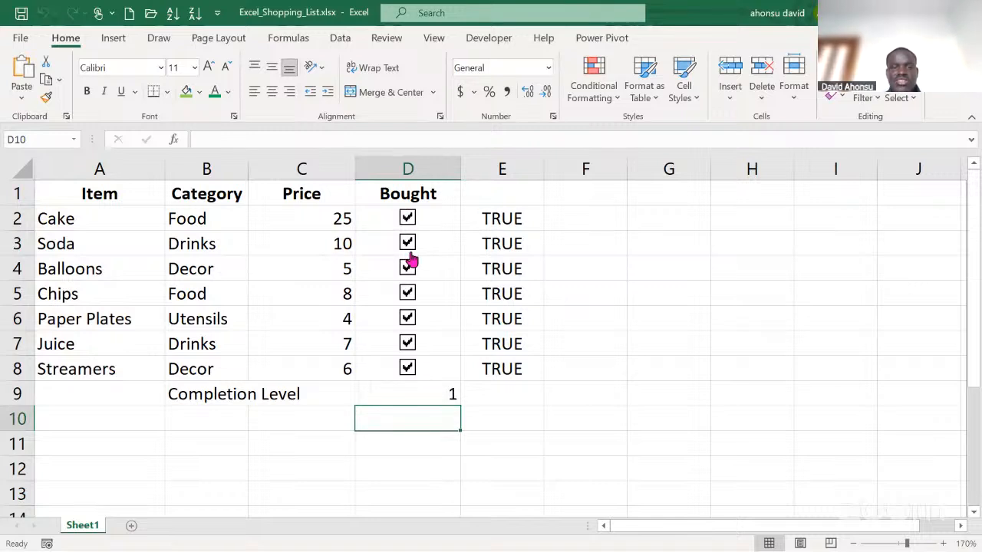
left_click(435, 391)
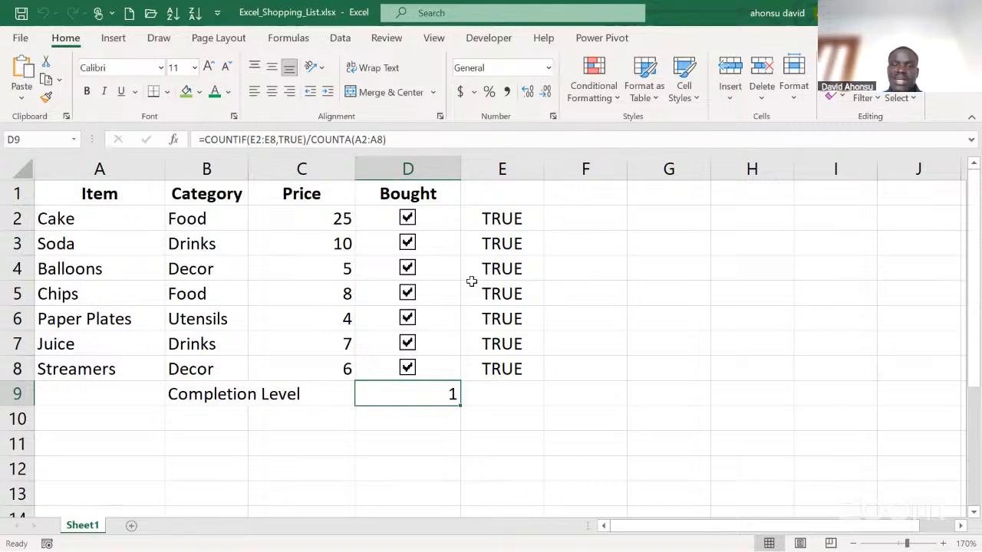
left_click(407, 219)
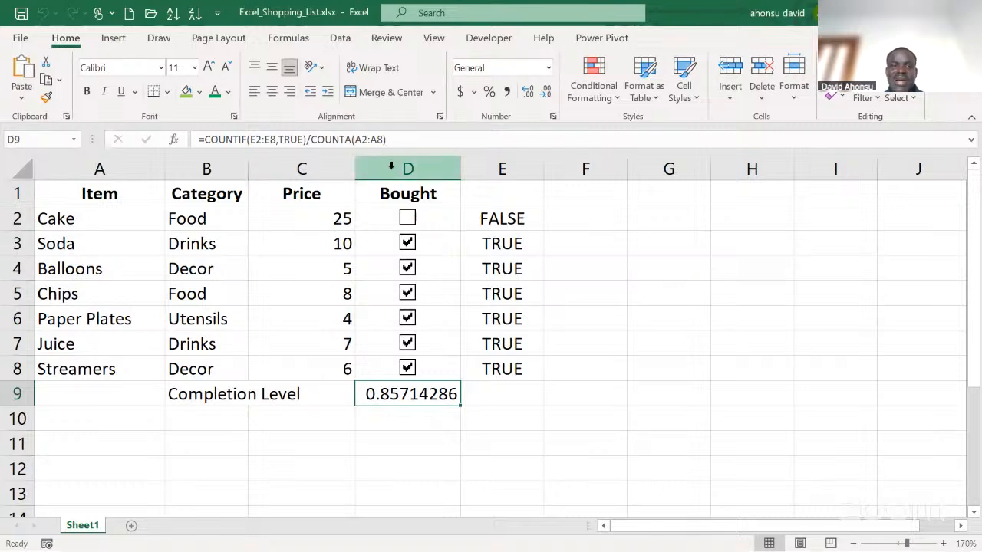
left_click(488, 92)
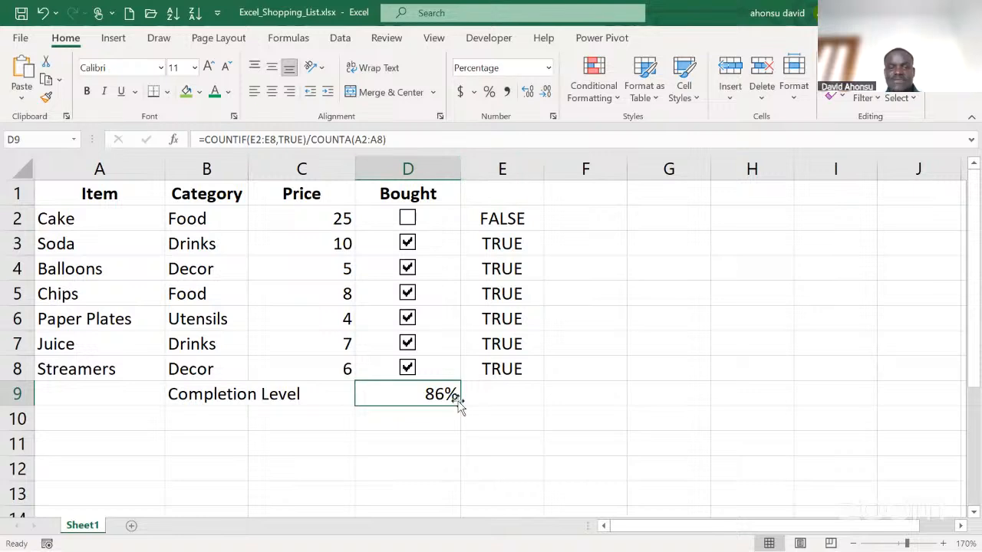
left_click(408, 219)
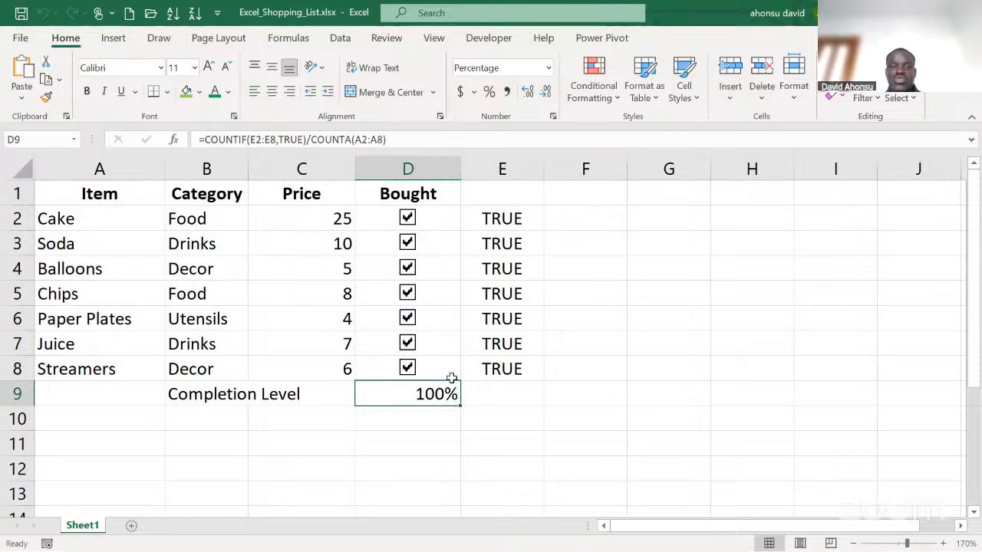
Step: Untick all seven Bought check boxes from Cake to Streamers to test the completion percentage
left_click(407, 220)
left_click(407, 243)
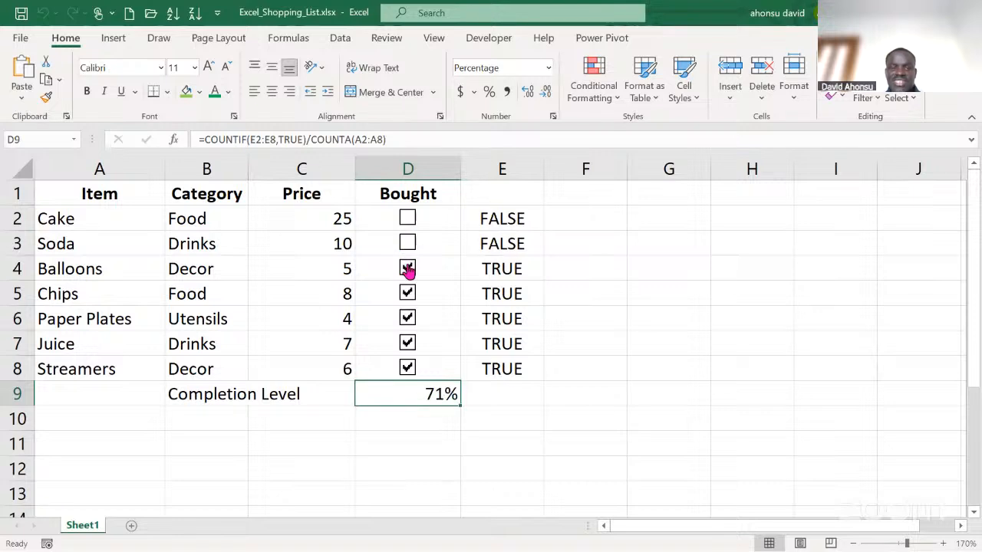
left_click(406, 269)
left_click(407, 293)
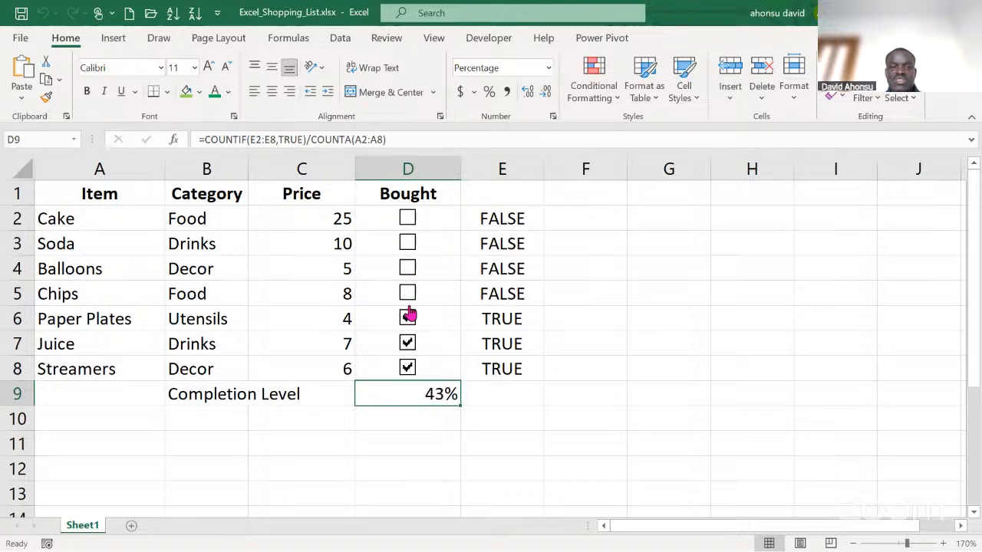
left_click(408, 318)
left_click(407, 344)
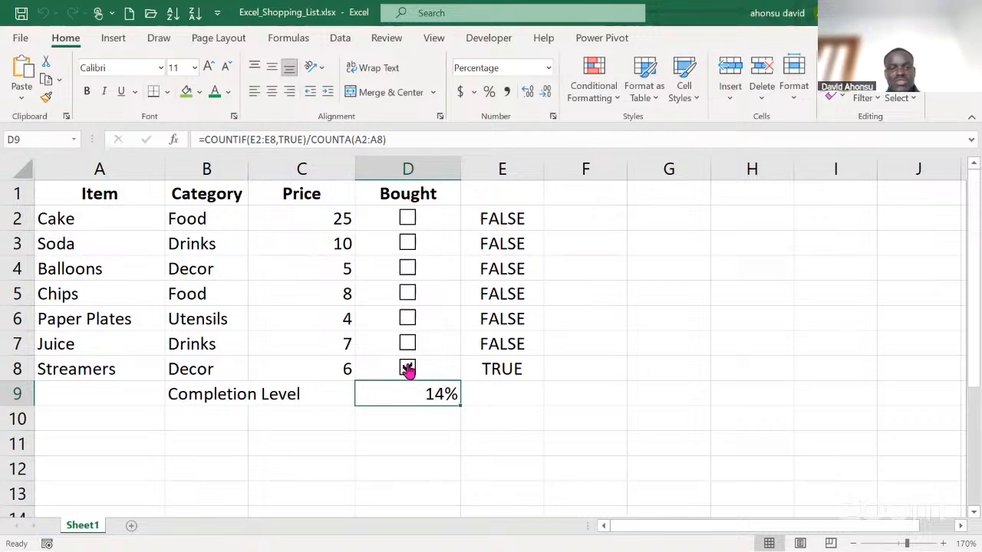
left_click(407, 369)
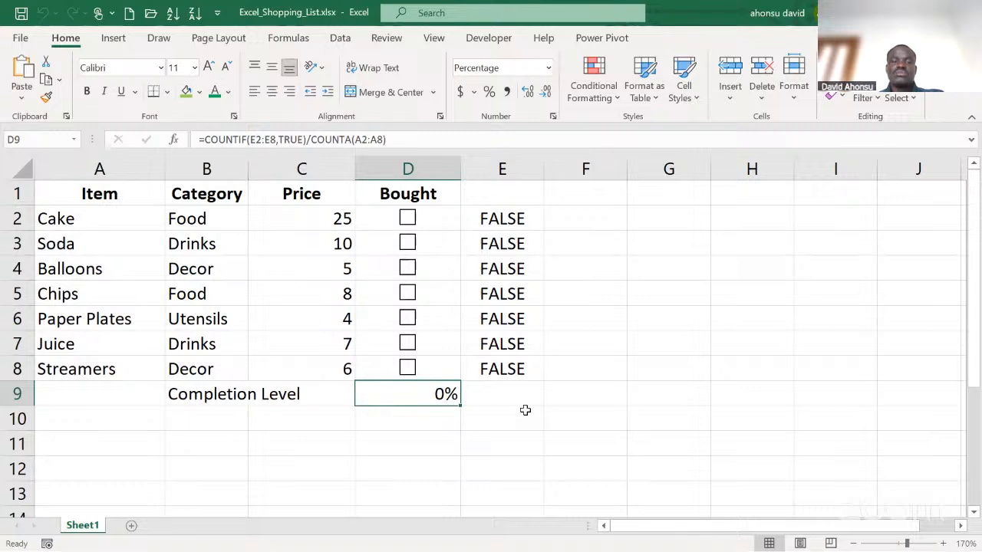
Step: Tick every Bought check box from Cake down to Streamers, bringing the shopping list to full completion
left_click(408, 218)
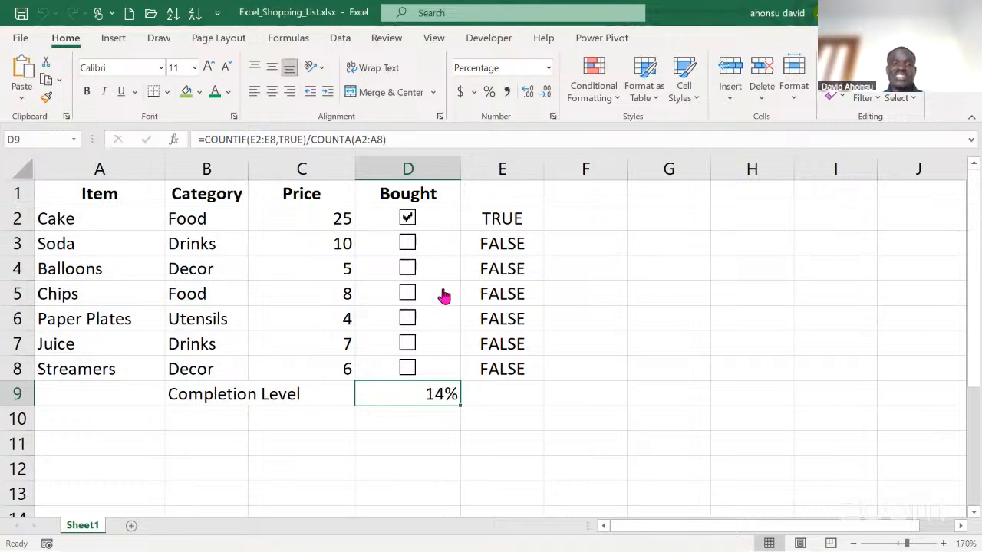
left_click(407, 243)
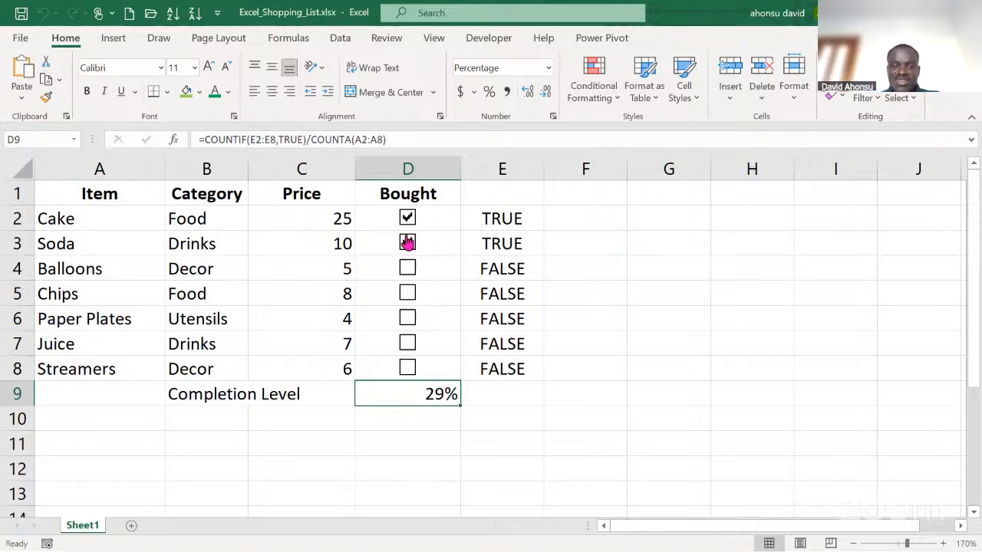
left_click(407, 270)
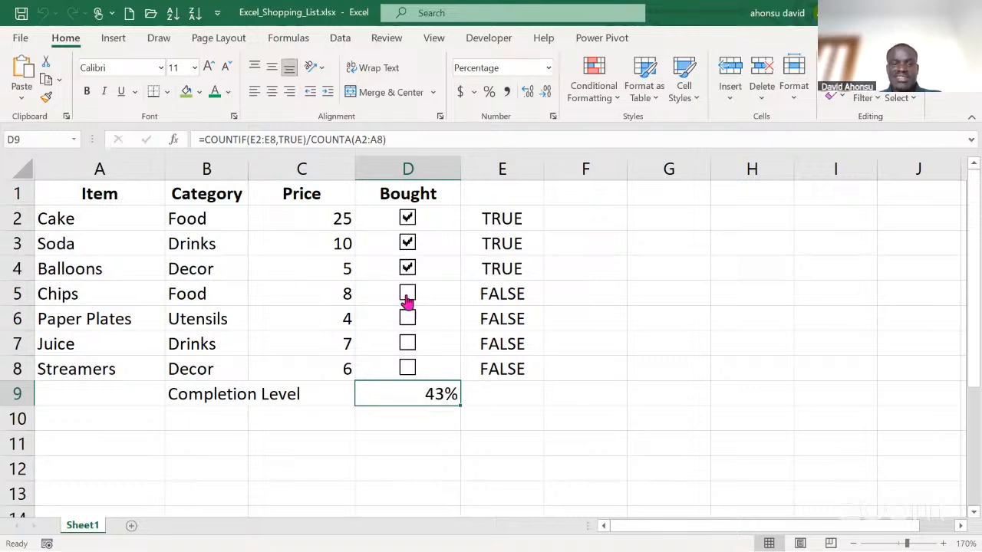
left_click(406, 295)
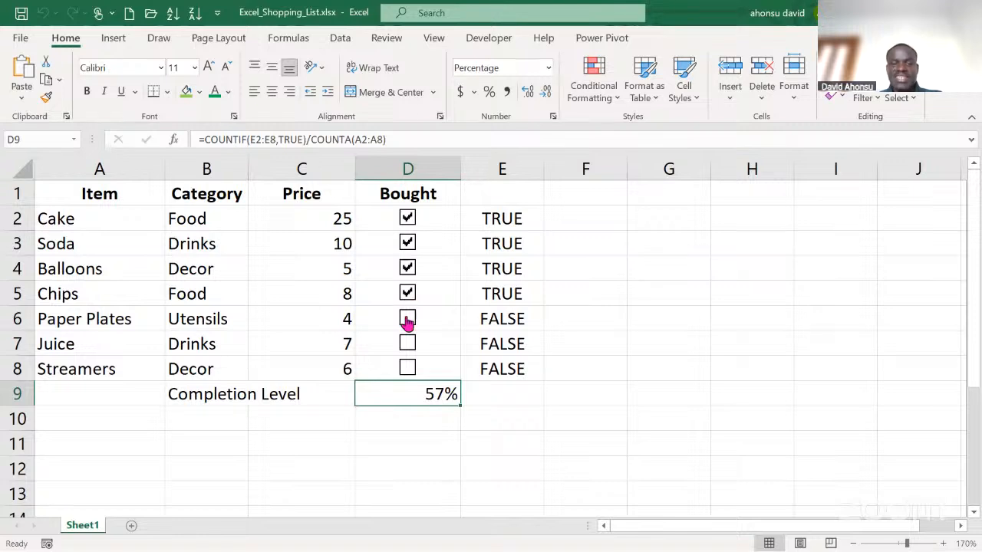
left_click(406, 319)
left_click(407, 345)
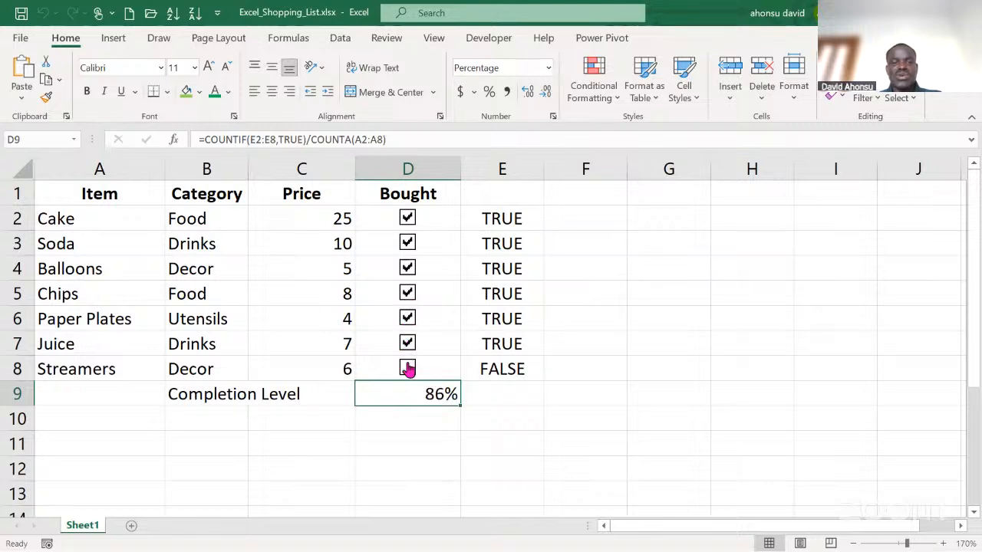
left_click(407, 368)
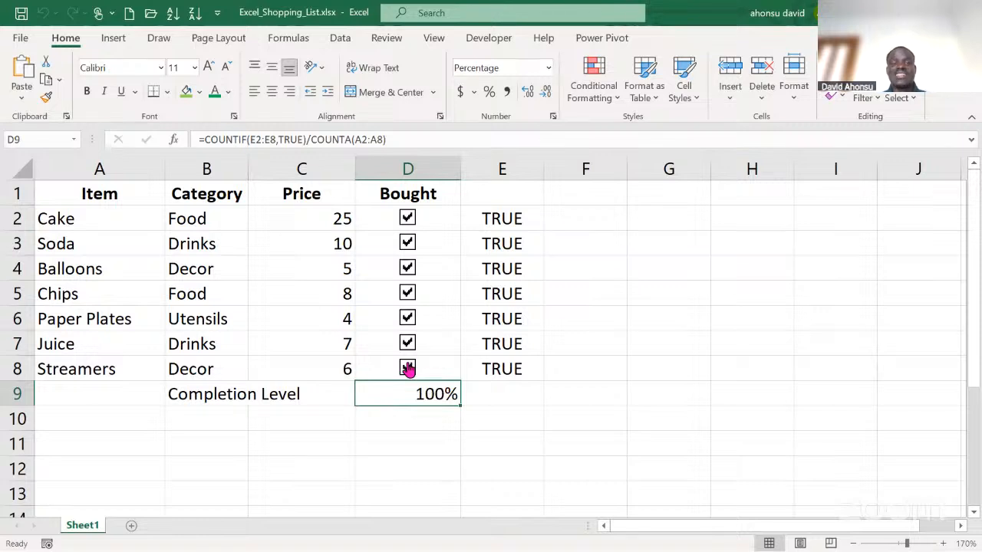